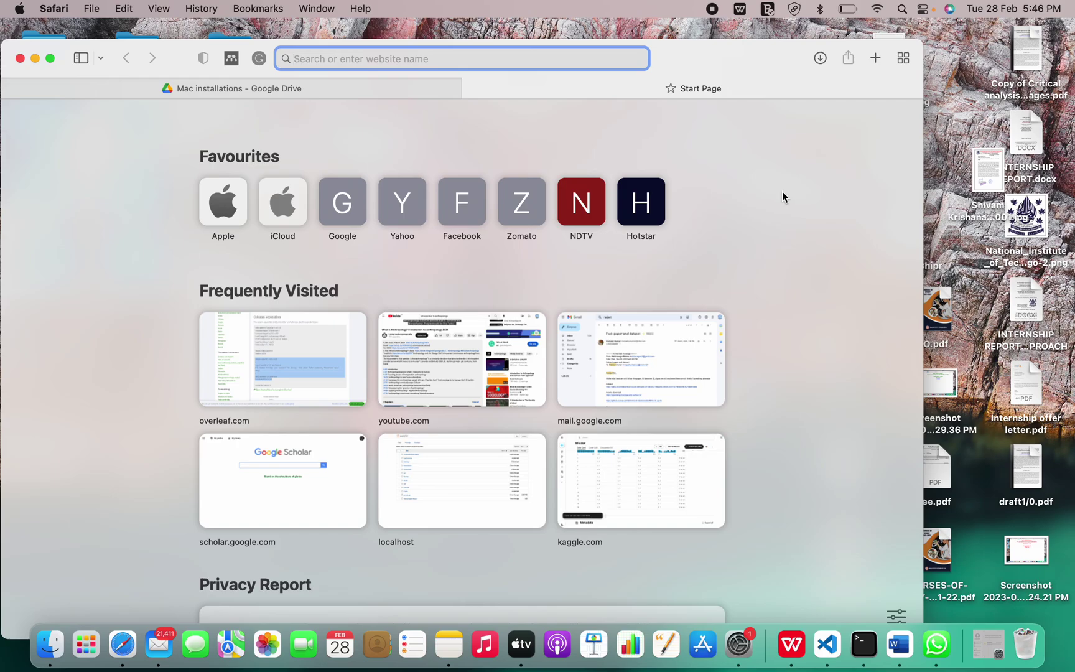
- Search the web for 'python' and open the official Python.org home page
{"action": "type", "text": "python"}
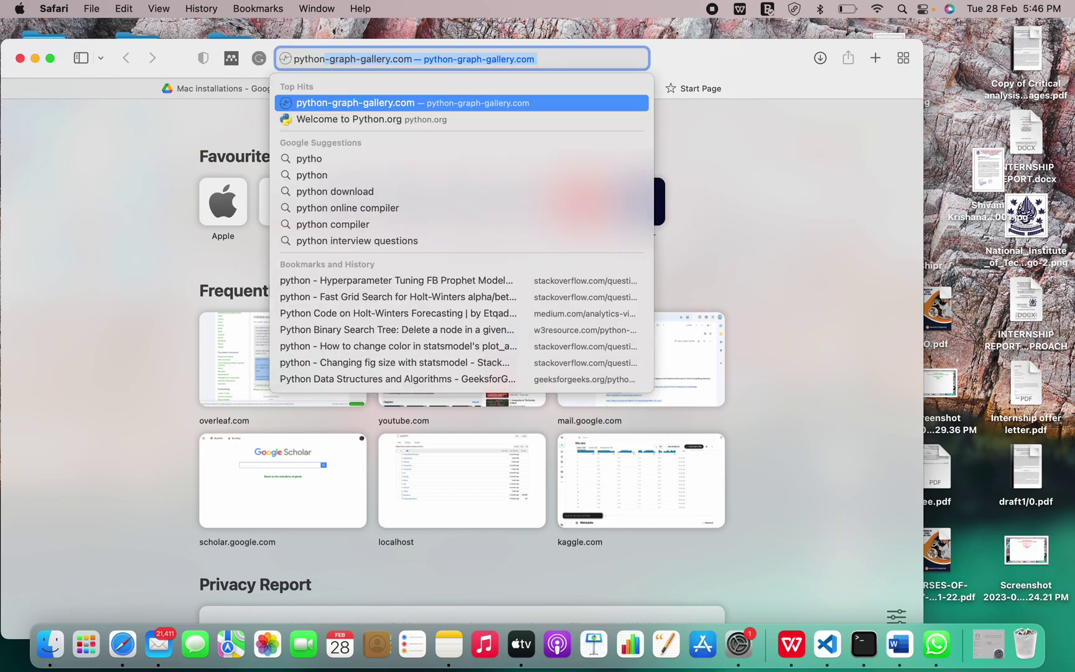
{"action": "key", "text": "Return"}
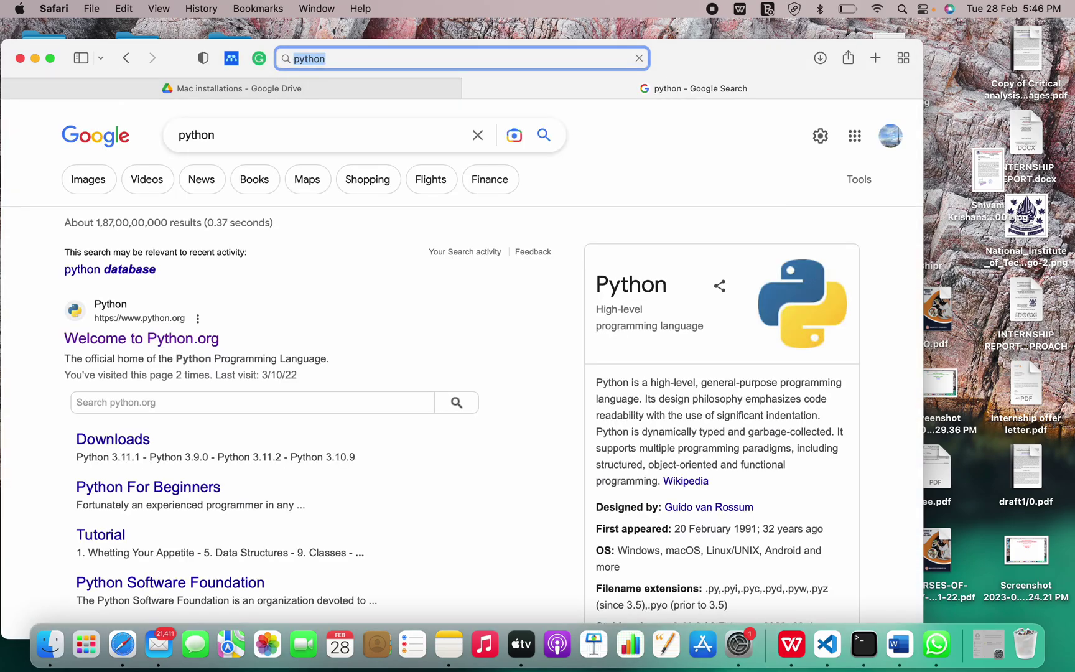
{"action": "left_click", "coordinate": [201, 341]}
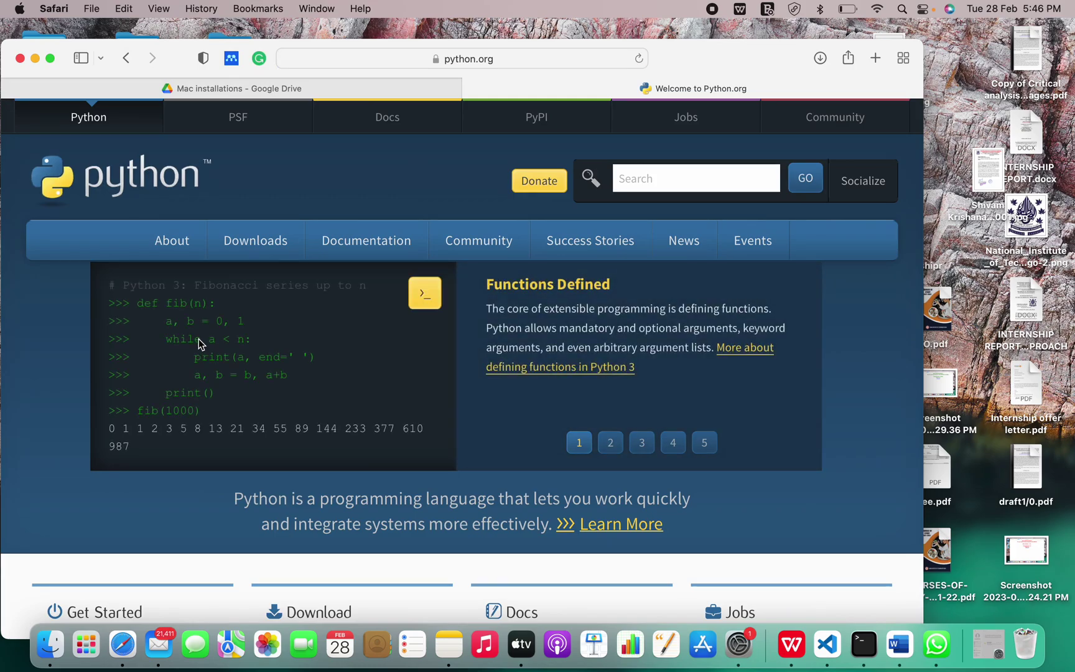
- Go to the Python.org Downloads page offering Python 3.11.2 for macOS
{"action": "scroll", "coordinate": [386, 370], "scroll_direction": "down", "scroll_amount": 3}
{"action": "scroll", "coordinate": [386, 371], "scroll_direction": "down", "scroll_amount": 10}
{"action": "scroll", "coordinate": [386, 372], "scroll_direction": "up", "scroll_amount": 10}
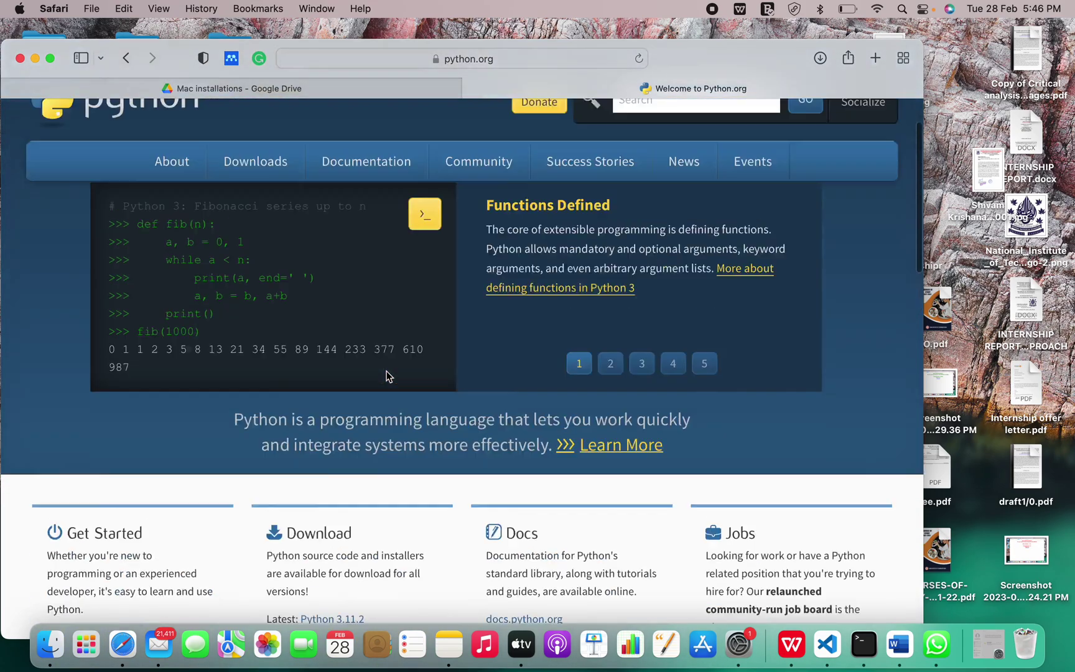
{"action": "scroll", "coordinate": [386, 372], "scroll_direction": "down", "scroll_amount": 10}
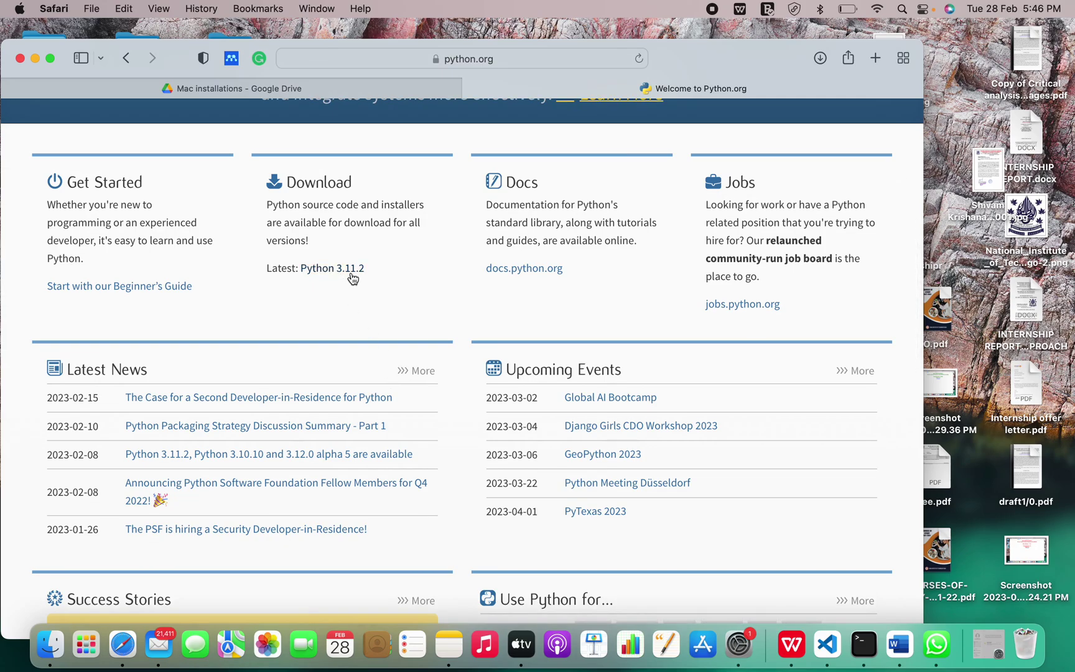
{"action": "scroll", "coordinate": [376, 277], "scroll_direction": "up", "scroll_amount": 10}
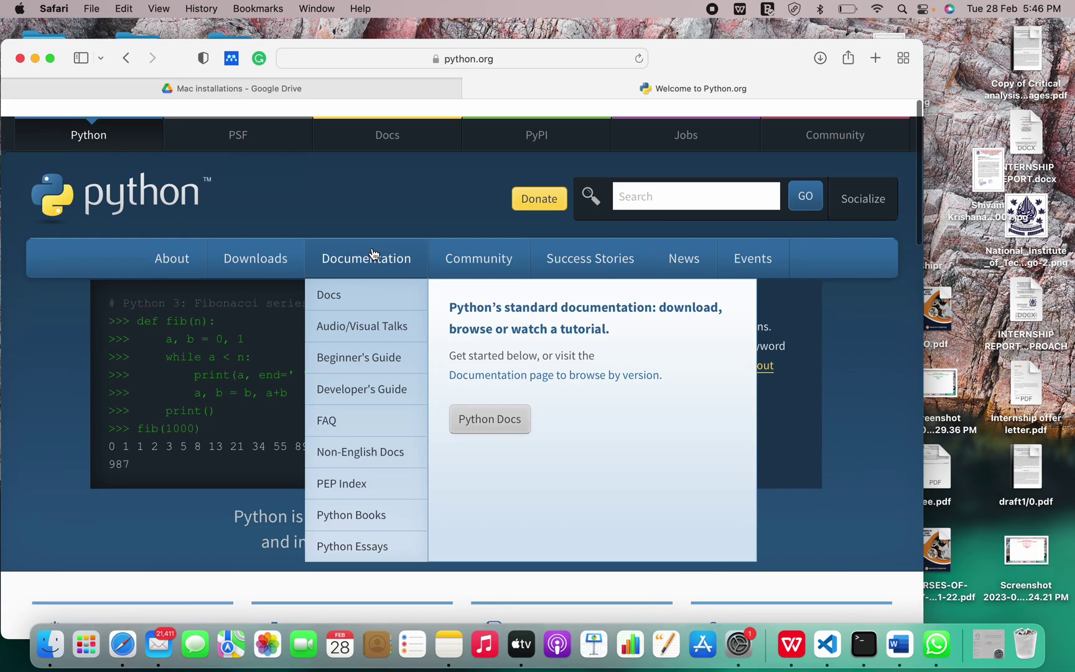
{"action": "left_click", "coordinate": [264, 245]}
{"action": "mouse_move", "coordinate": [264, 245]}
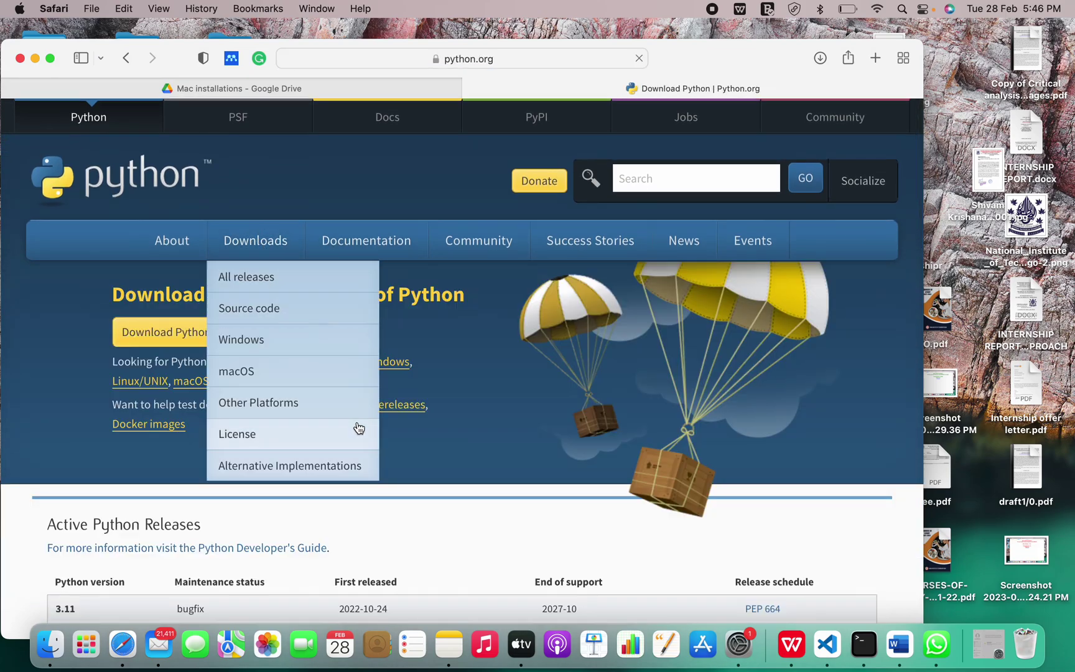
{"action": "scroll", "coordinate": [357, 428], "scroll_direction": "down", "scroll_amount": 1}
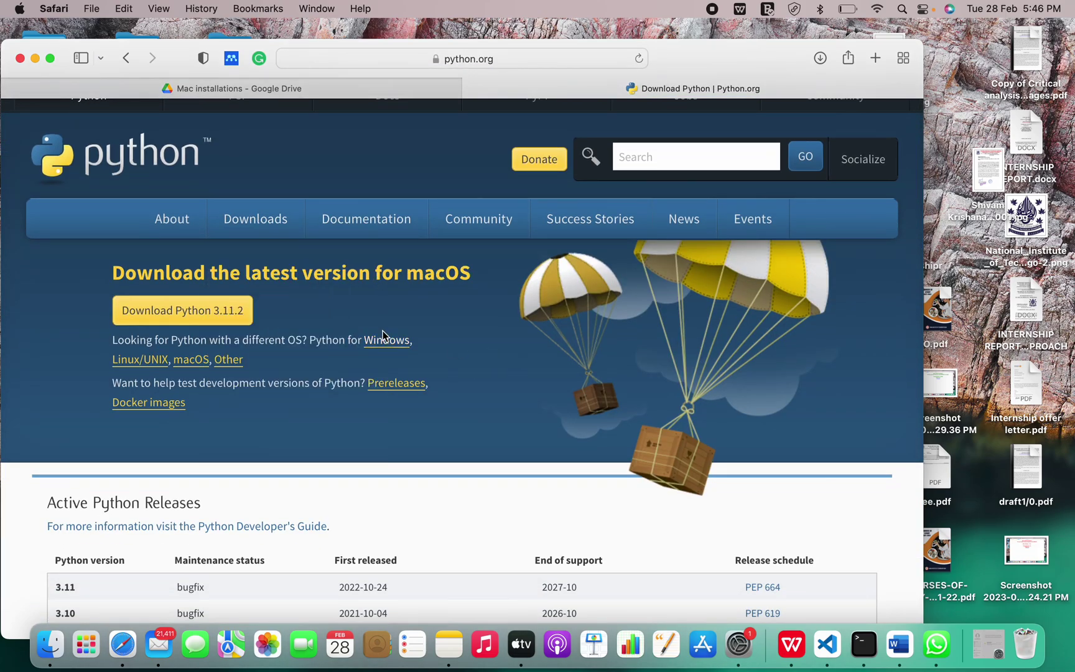
{"action": "scroll", "coordinate": [376, 332], "scroll_direction": "down", "scroll_amount": 2}
{"action": "scroll", "coordinate": [372, 333], "scroll_direction": "down", "scroll_amount": 1}
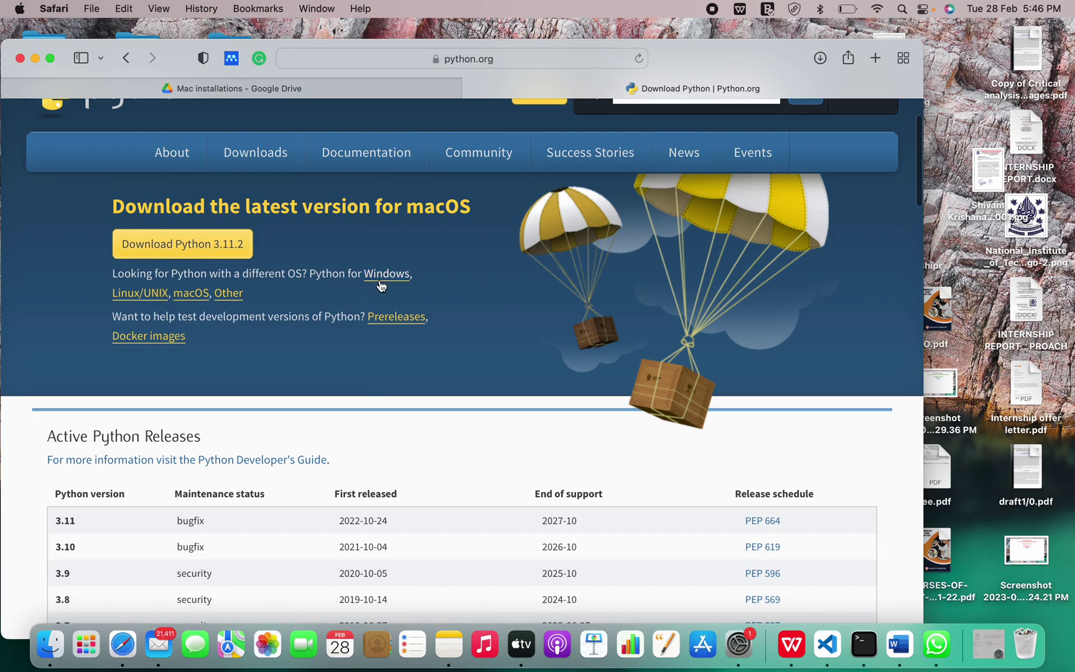
- Open the Python Releases for macOS list
{"action": "left_click", "coordinate": [199, 295]}
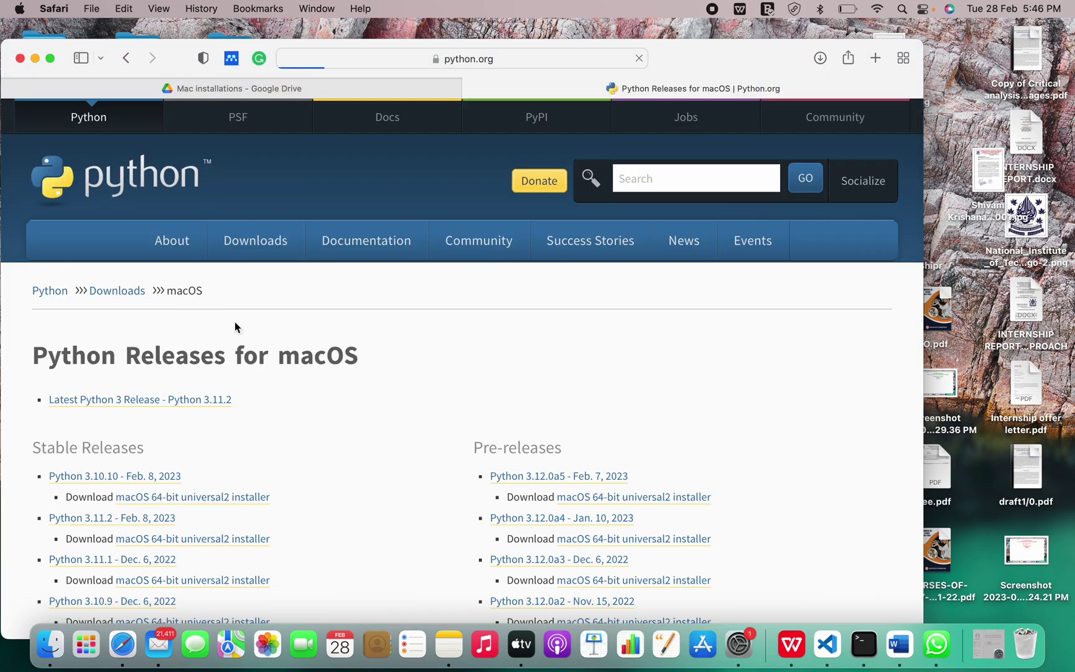
{"action": "scroll", "coordinate": [345, 434], "scroll_direction": "down", "scroll_amount": 10}
{"action": "scroll", "coordinate": [345, 439], "scroll_direction": "up", "scroll_amount": 10}
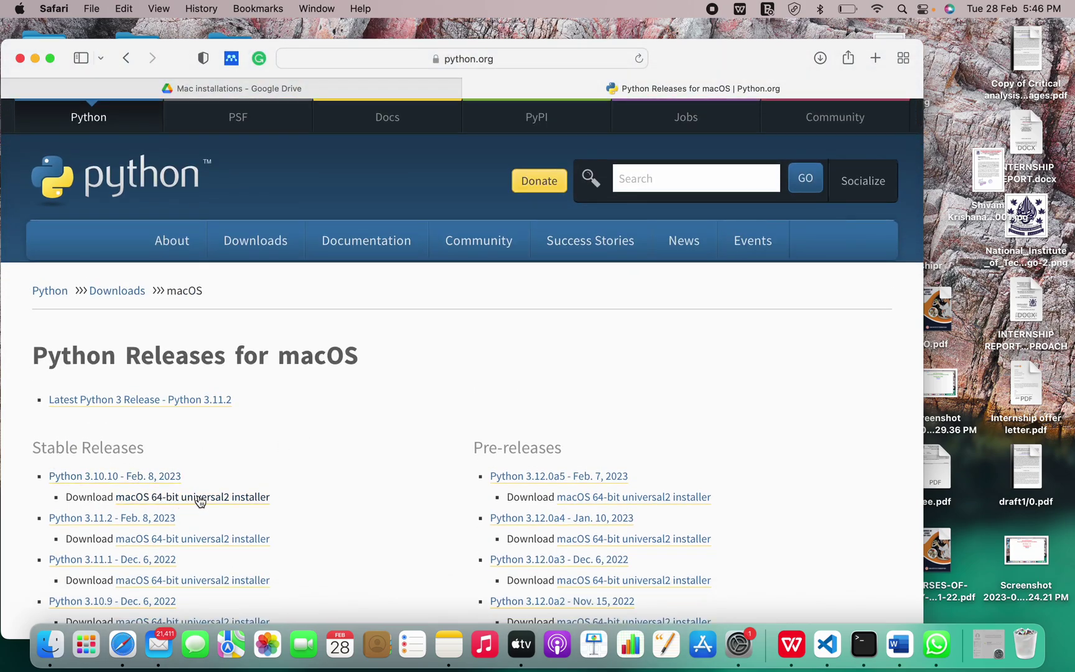
- Download python-3.10.10-macos11.pkg, allowing python.org downloads, and open it from the Downloads list
{"action": "left_click", "coordinate": [199, 502]}
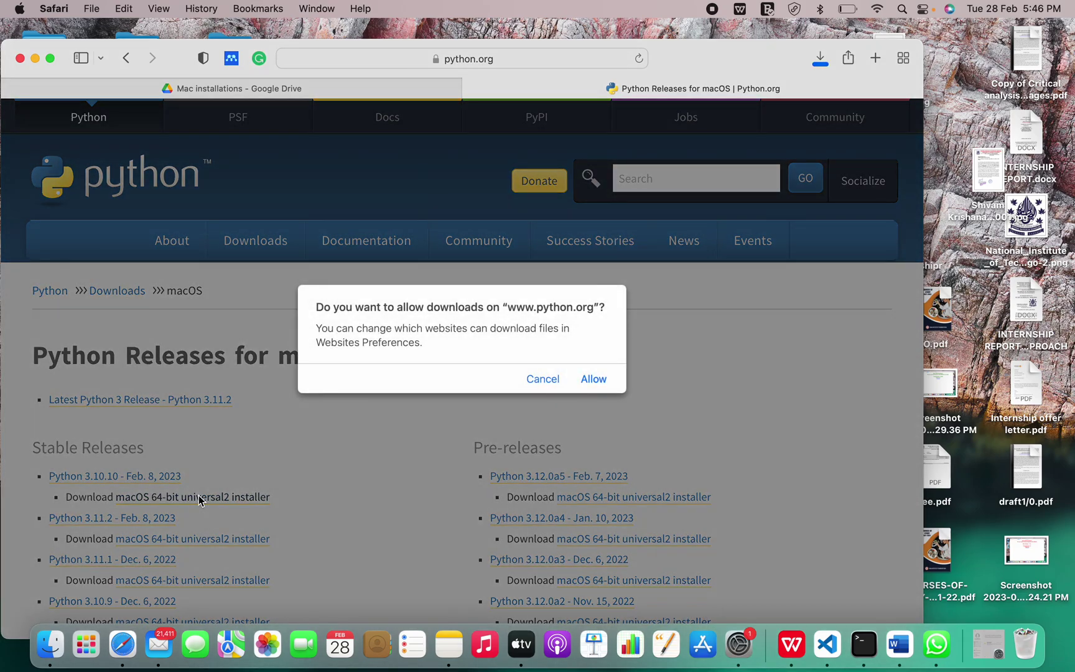
{"action": "left_click", "coordinate": [599, 383]}
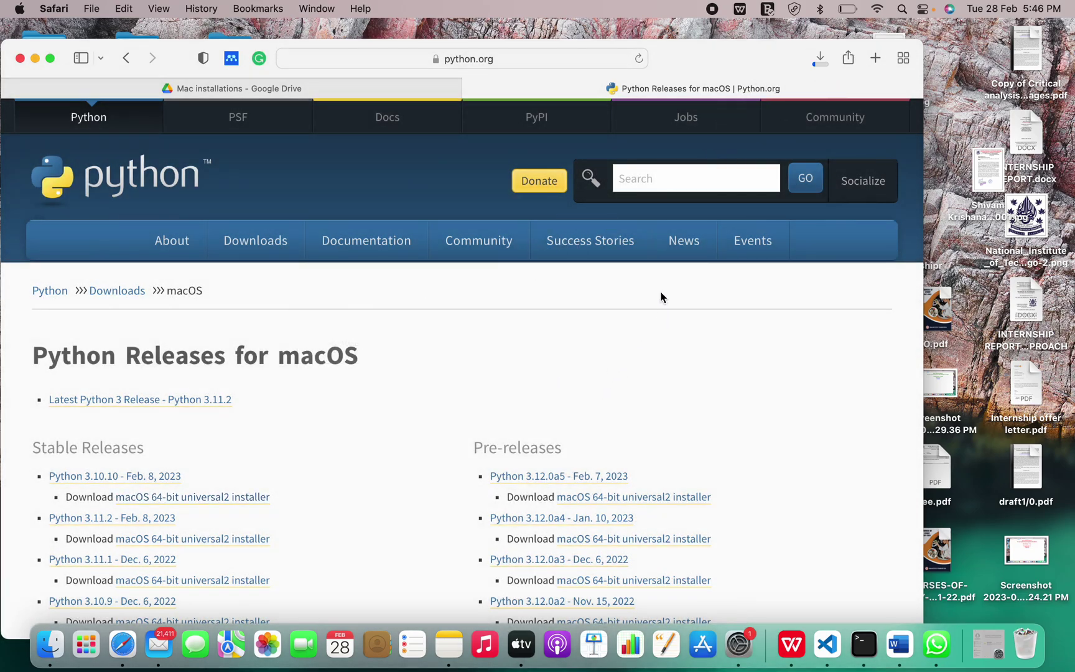
{"action": "scroll", "coordinate": [372, 377], "scroll_direction": "down", "scroll_amount": 3}
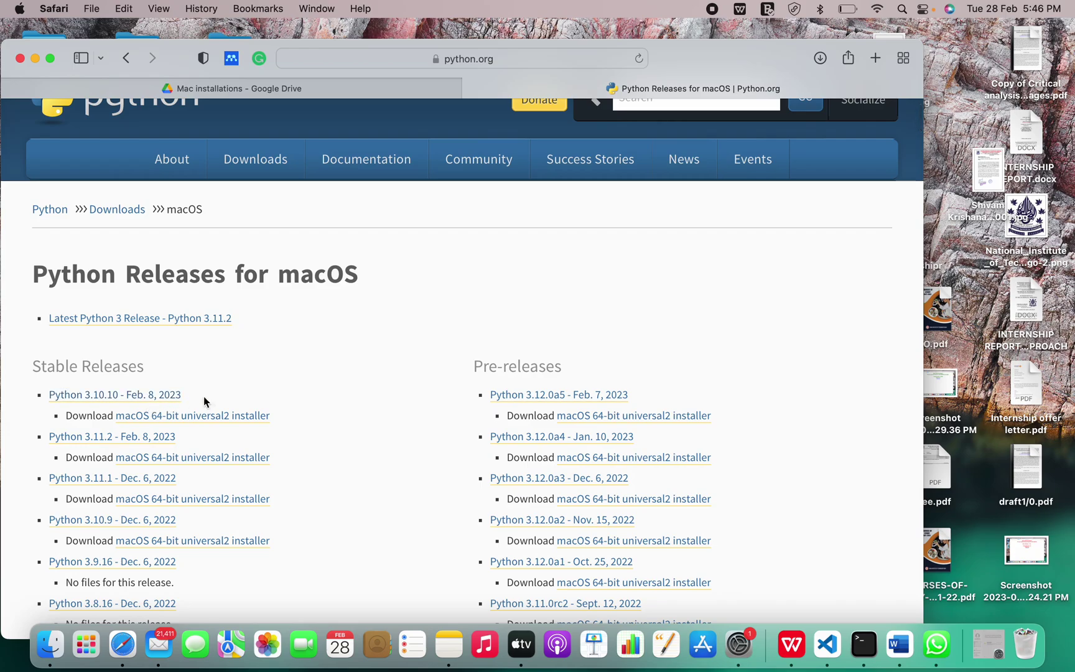
{"action": "scroll", "coordinate": [291, 393], "scroll_direction": "up", "scroll_amount": 3}
{"action": "left_click", "coordinate": [820, 57]}
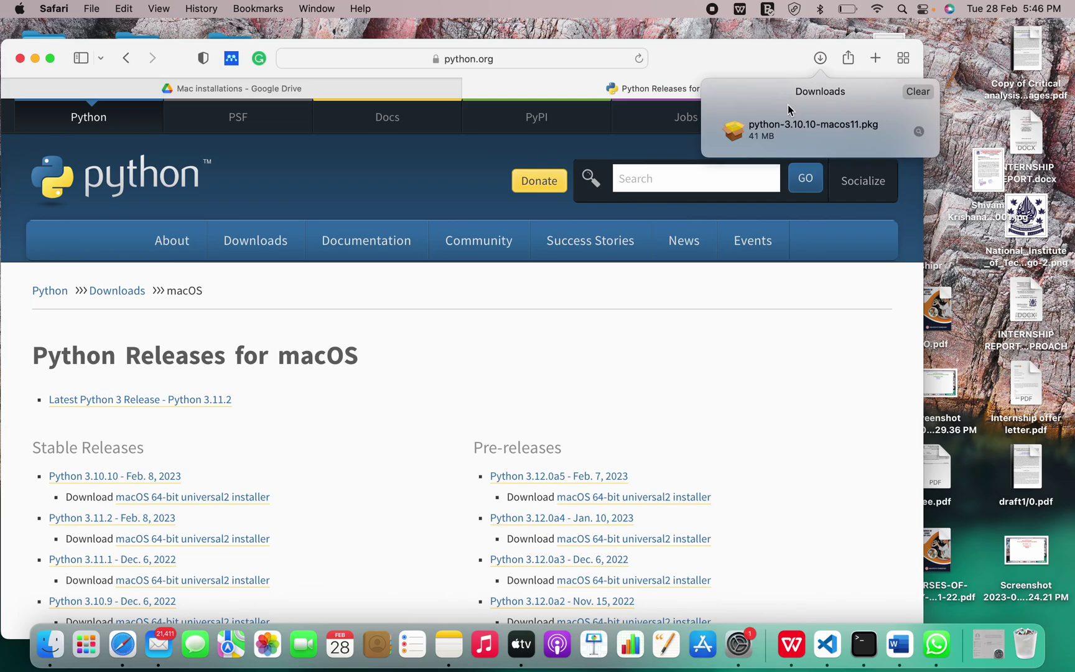
{"action": "double_click", "coordinate": [784, 135]}
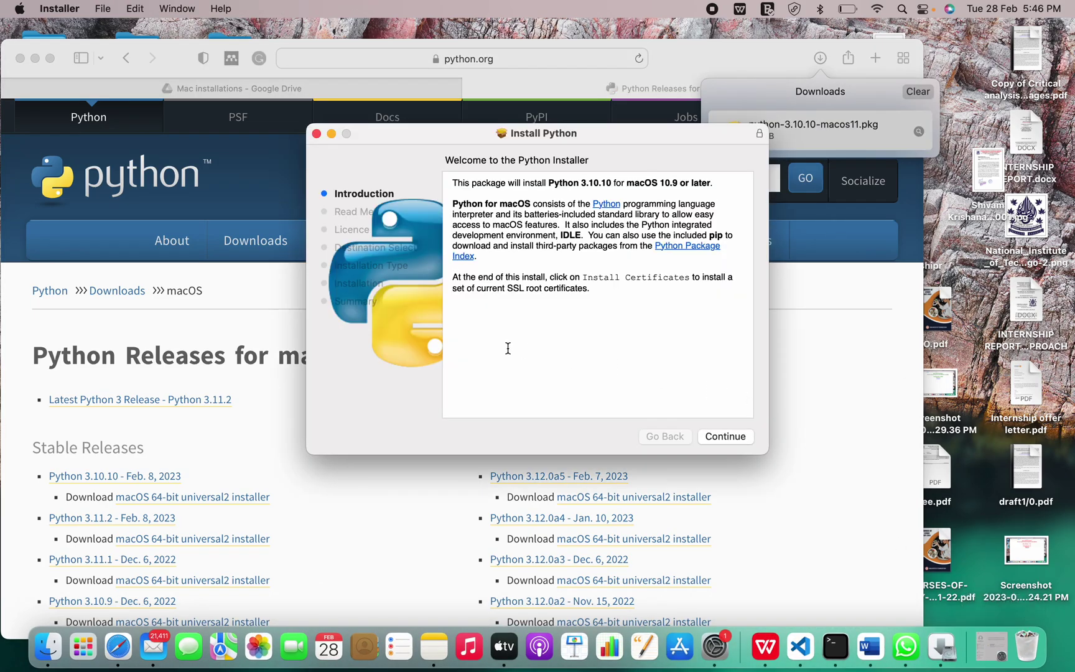
- Continue past the installer introduction and agree to the software licence
{"action": "left_click", "coordinate": [728, 437]}
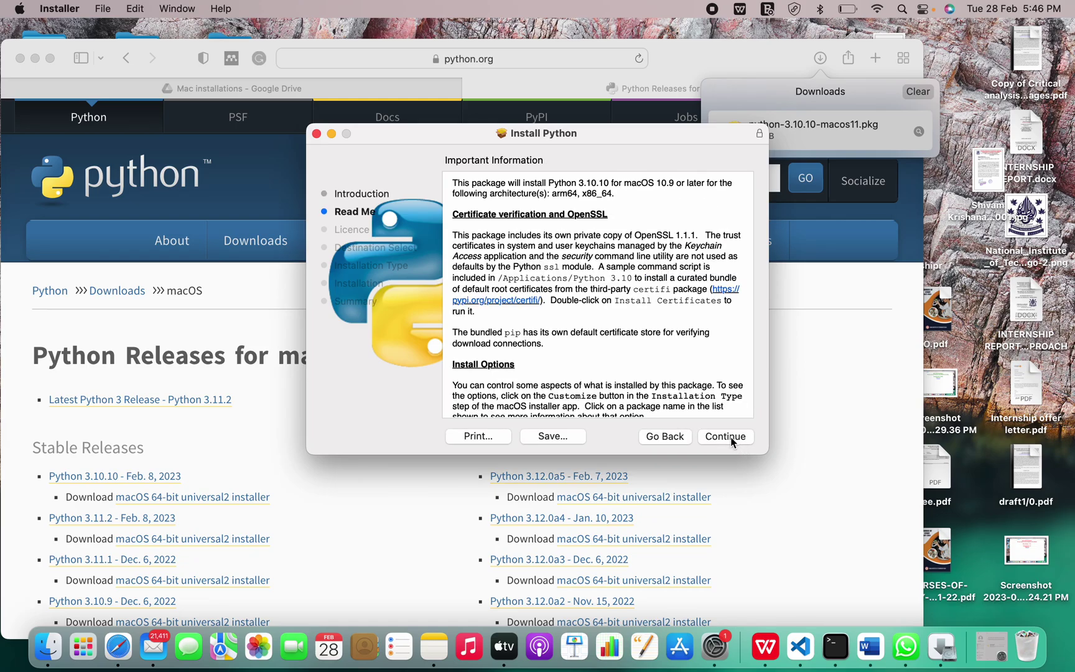
{"action": "left_click", "coordinate": [730, 437]}
{"action": "left_click", "coordinate": [730, 437]}
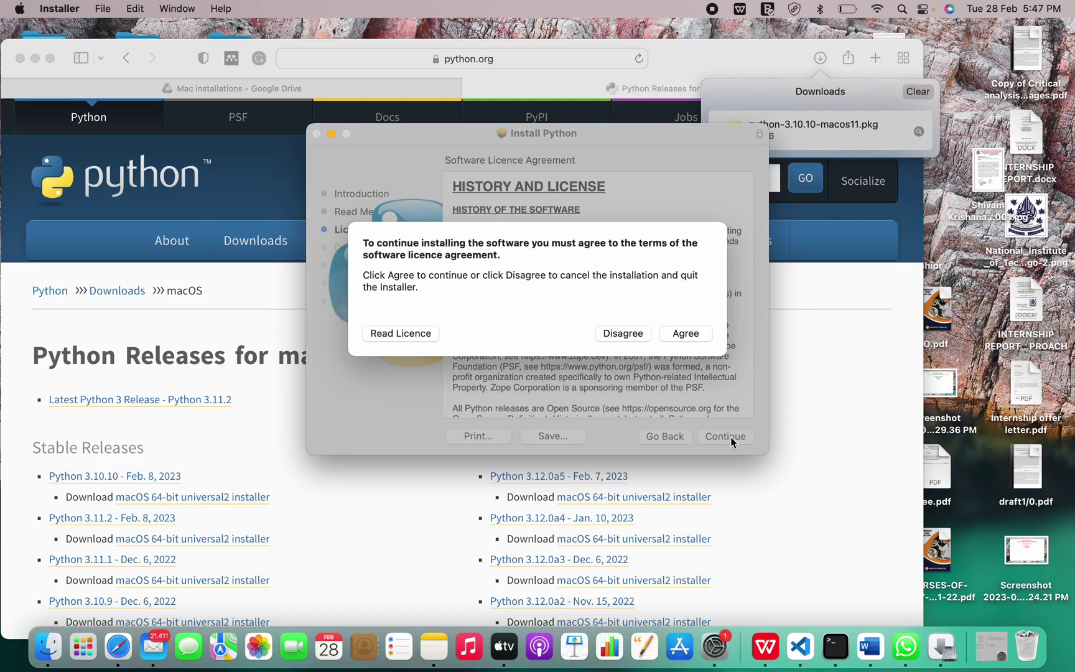
{"action": "left_click", "coordinate": [688, 336]}
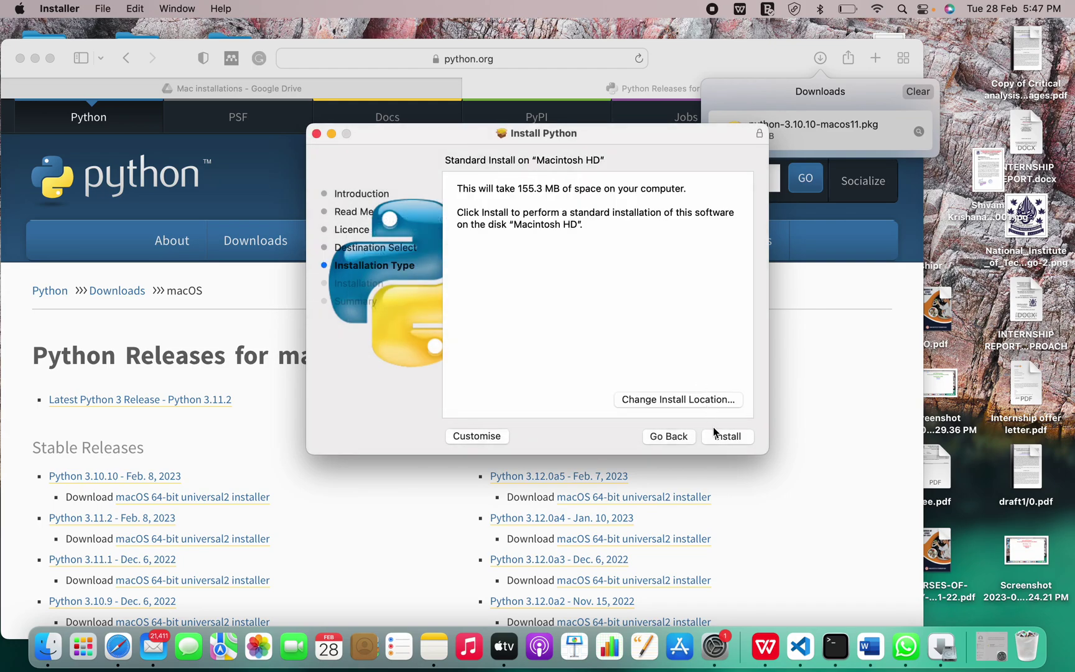
- Install on Macintosh HD, authorising with the account password, and move the Python 3.10 folder aside
{"action": "left_click", "coordinate": [734, 434]}
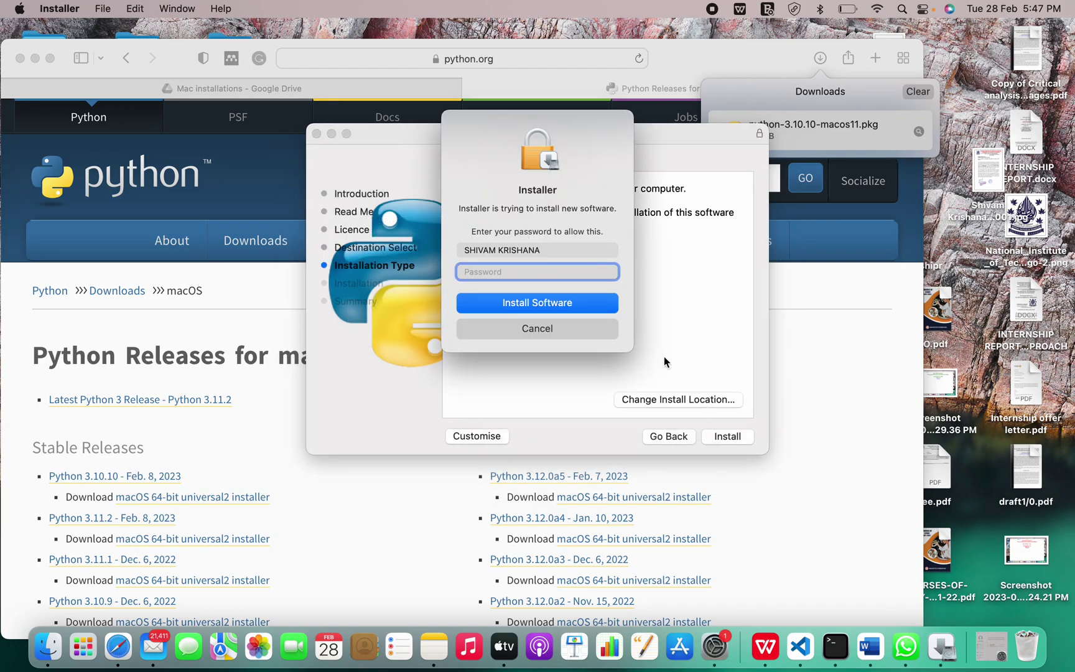
{"action": "type", "text": "s**********"}
{"action": "left_click", "coordinate": [602, 295]}
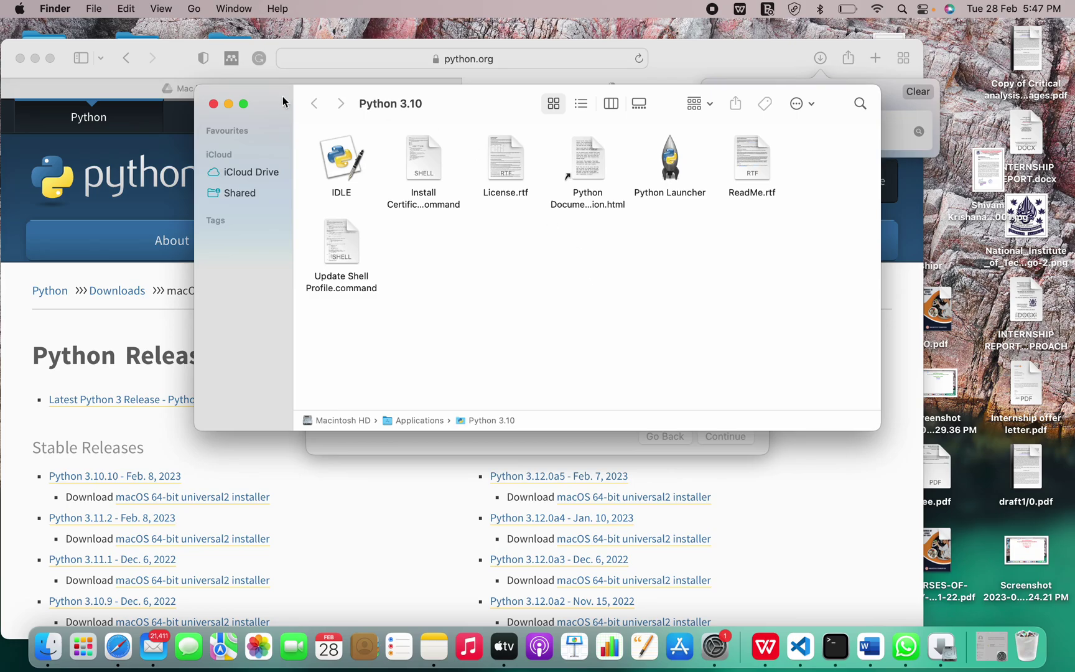
{"action": "left_click_drag", "start_coordinate": [263, 105], "coordinate": [251, 199]}
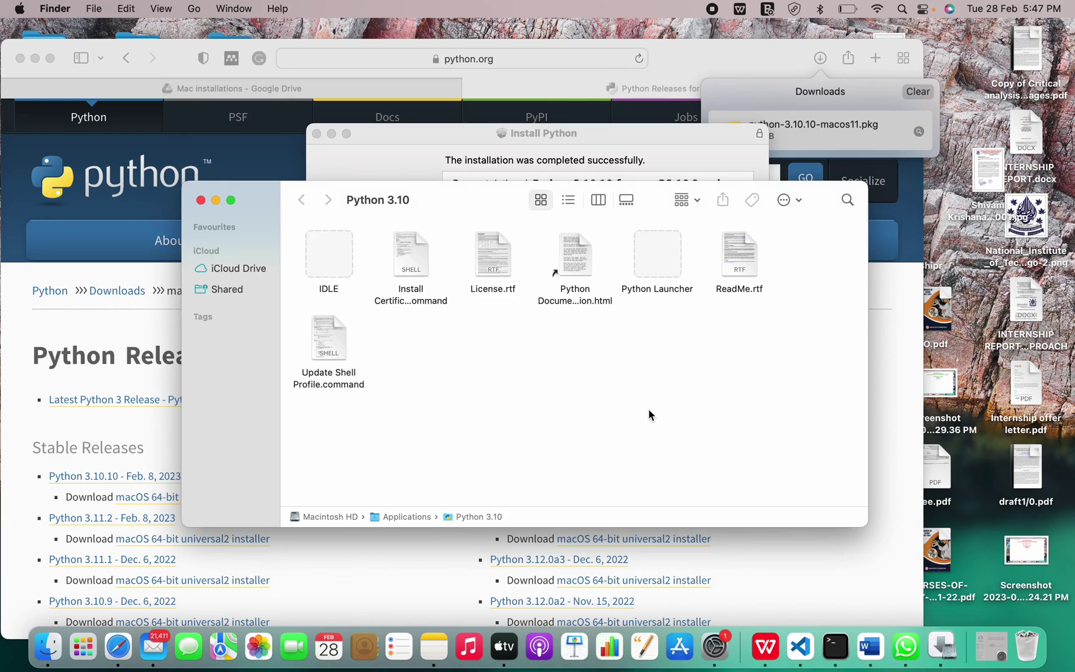
- Close the finished installer, discard the installer package, and close the Python 3.10 folder window
{"action": "left_click", "coordinate": [938, 658]}
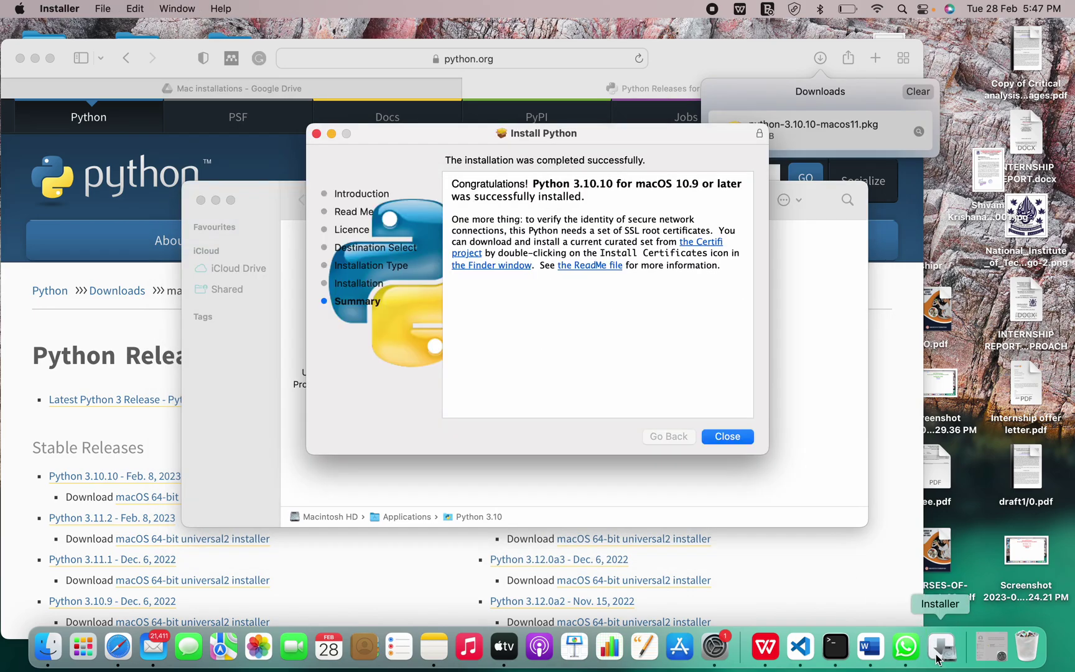
{"action": "left_click", "coordinate": [725, 437]}
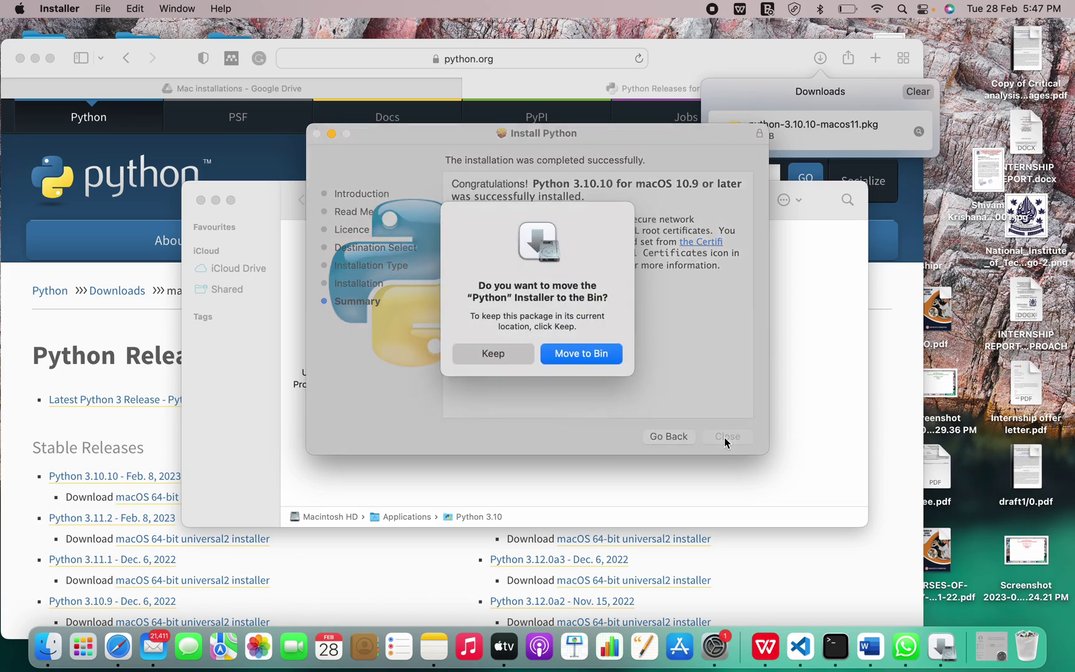
{"action": "left_click", "coordinate": [592, 354]}
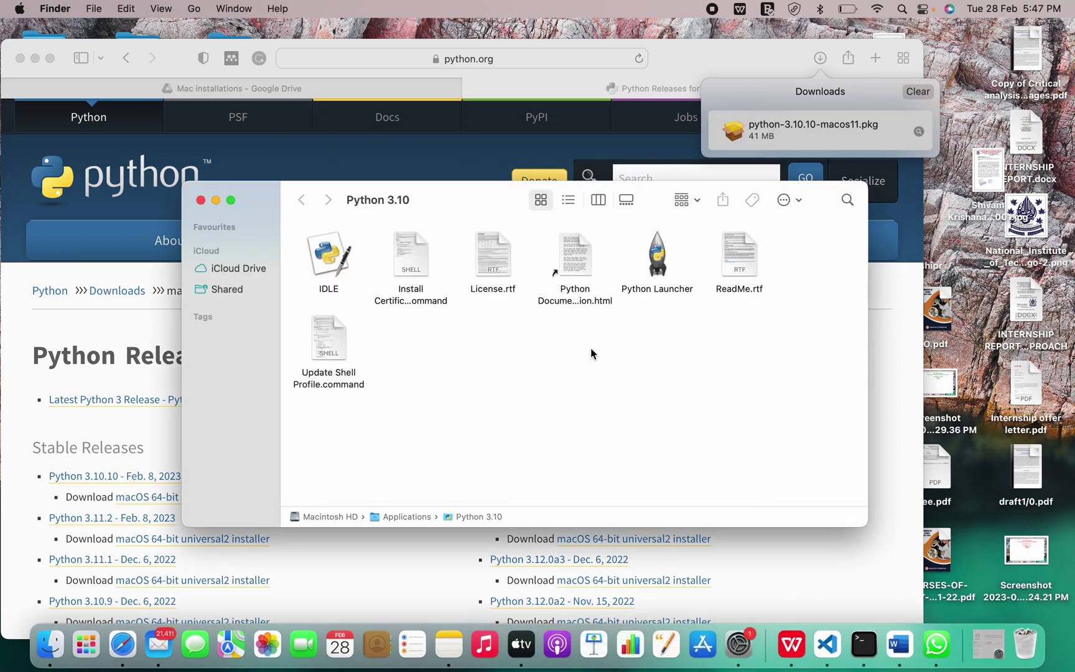
{"action": "left_click", "coordinate": [200, 201]}
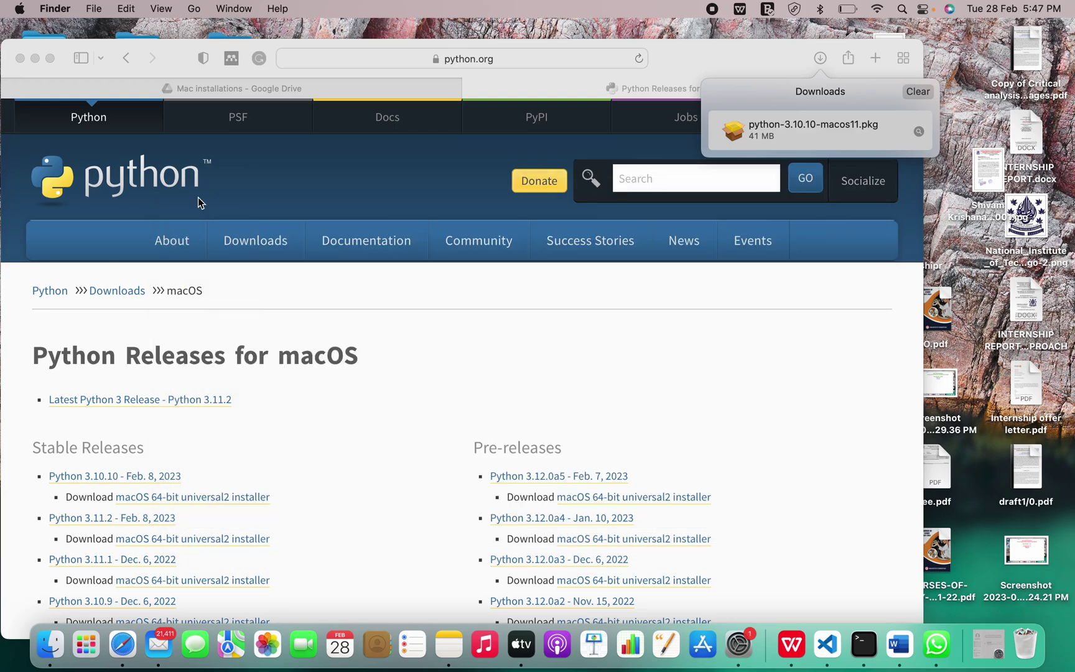
- In Terminal, enlarge the text and try running 'python 3'
{"action": "left_click", "coordinate": [864, 646]}
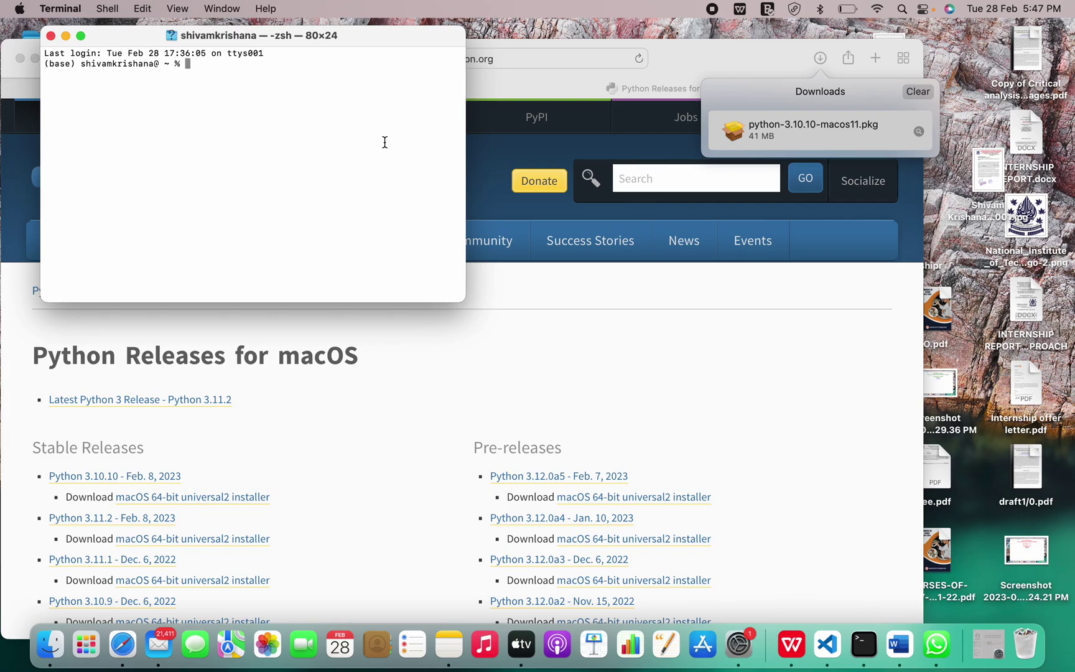
{"action": "key", "text": "super+plus"}
{"action": "key", "text": "super+plus"}
{"action": "key", "text": "super+plus"}
{"action": "key", "text": "super+plus"}
{"action": "key", "text": "super+plus"}
{"action": "key", "text": "super+plus"}
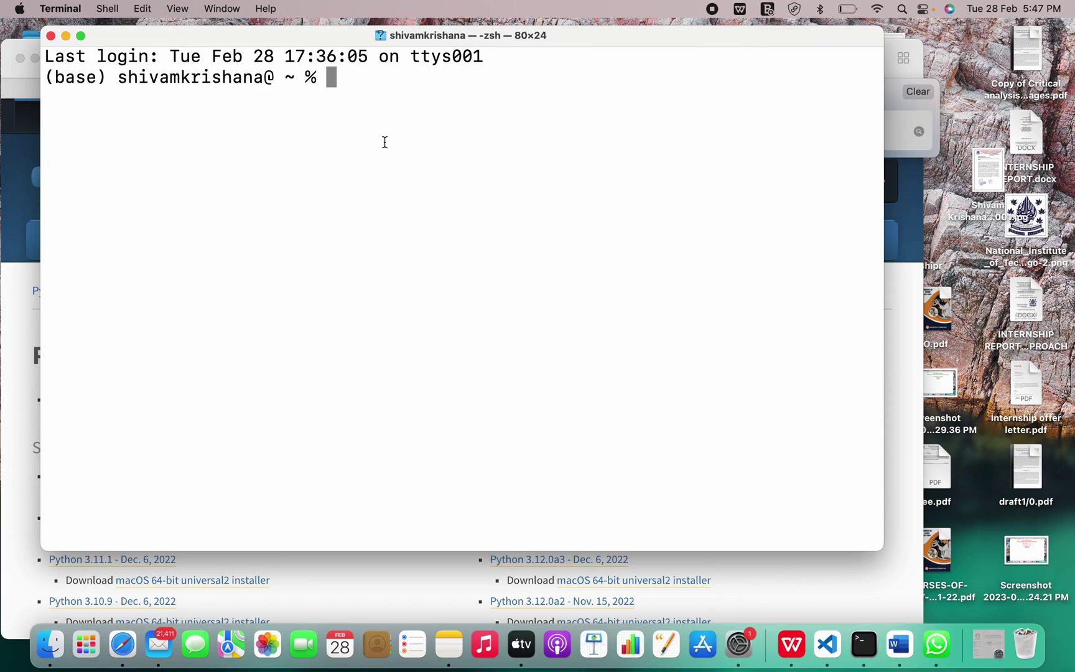
{"action": "type", "text": "python 3"}
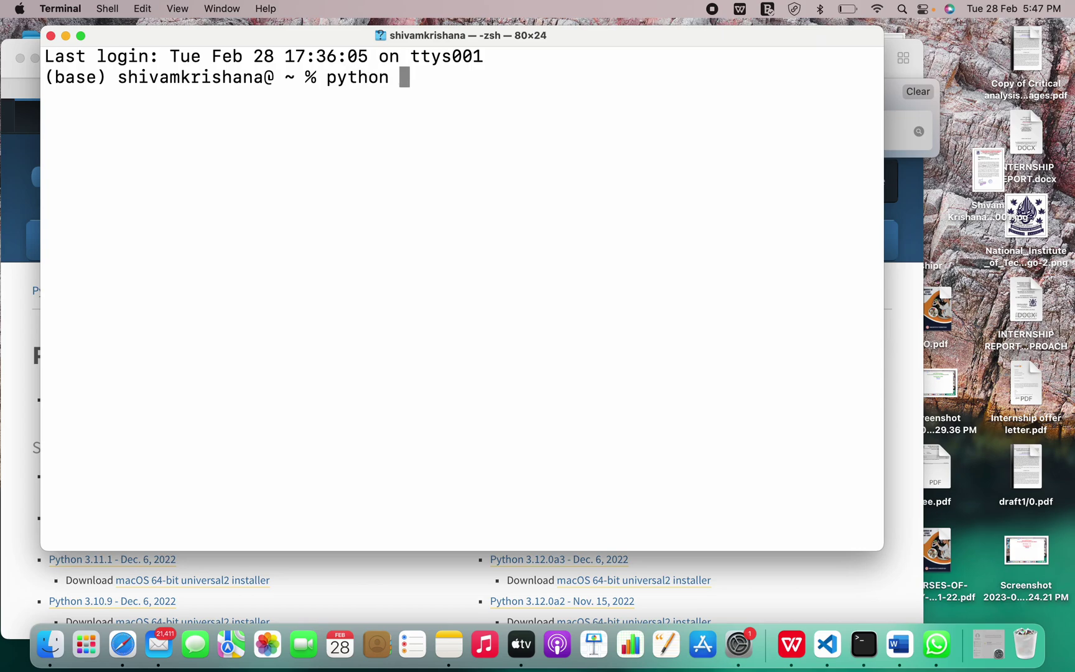
{"action": "key", "text": "Return"}
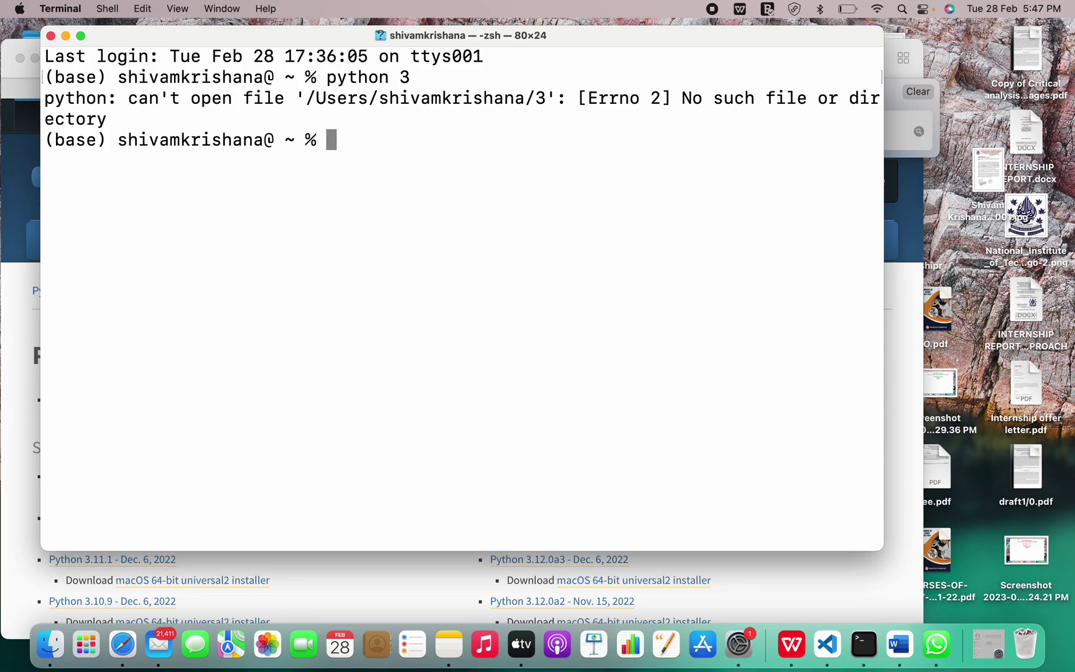
- Start the python interpreter, set q=[1,2,3,4] and print(q), then return to Safari
{"action": "type", "text": "python"}
{"action": "key", "text": "Return"}
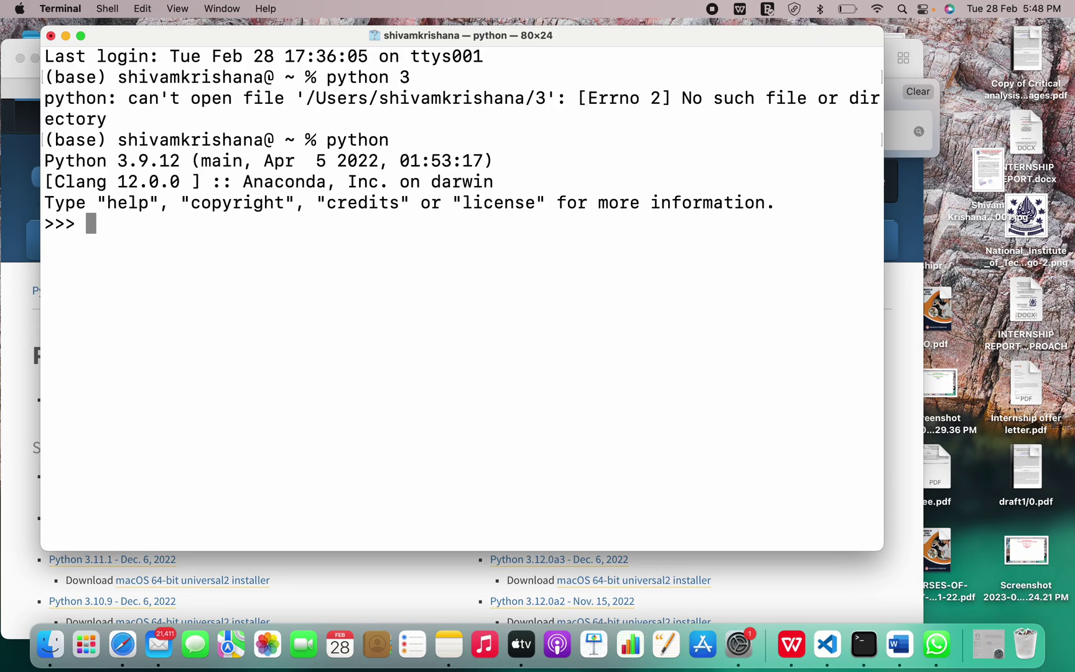
{"action": "type", "text": "q=[1,2,3,"}
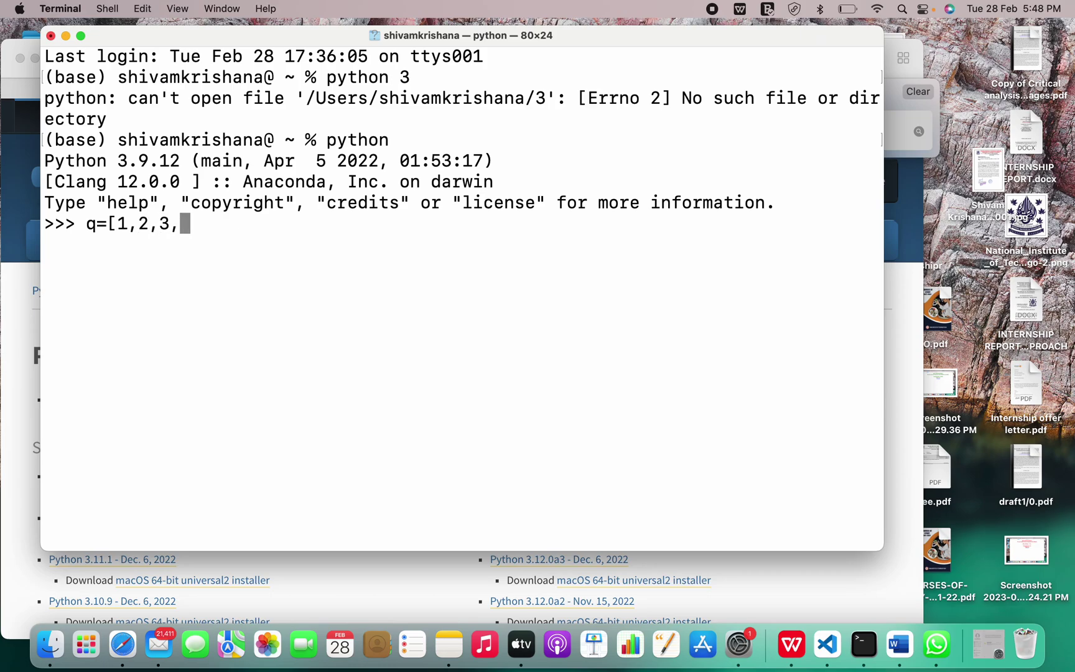
{"action": "type", "text": "4]"}
{"action": "key", "text": "Return"}
{"action": "type", "text": "print"}
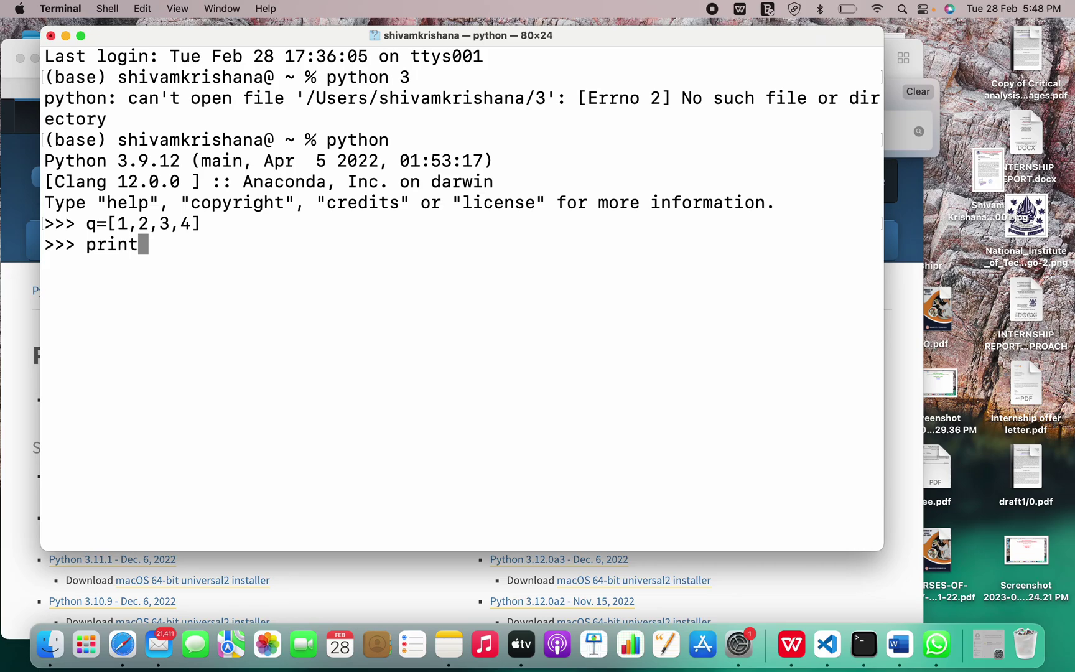
{"action": "type", "text": "(q)"}
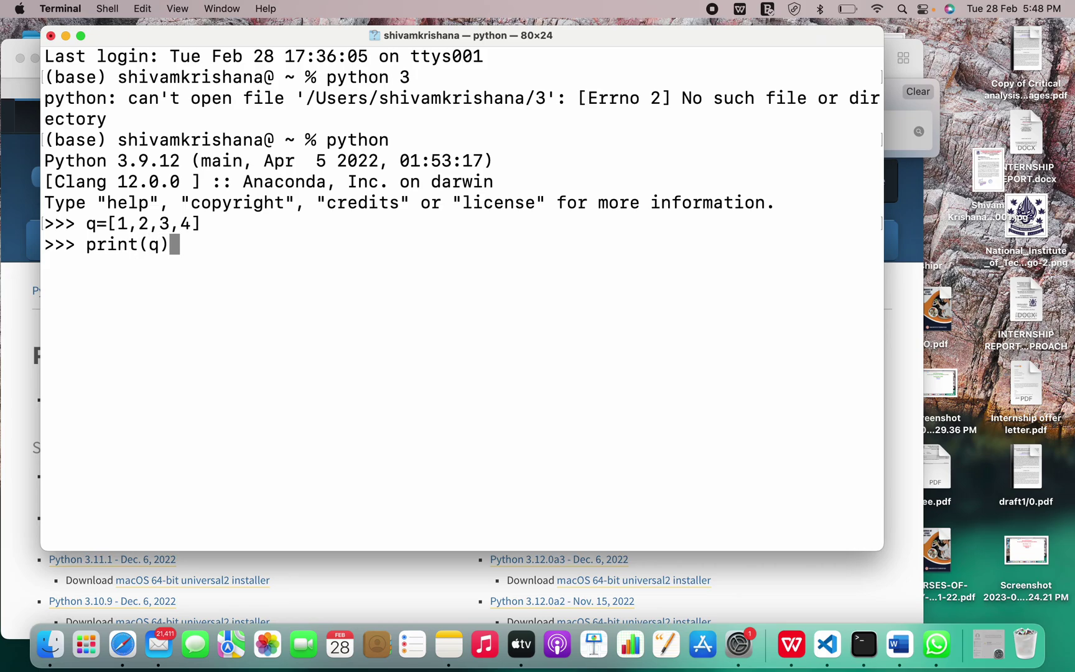
{"action": "key", "text": "Return"}
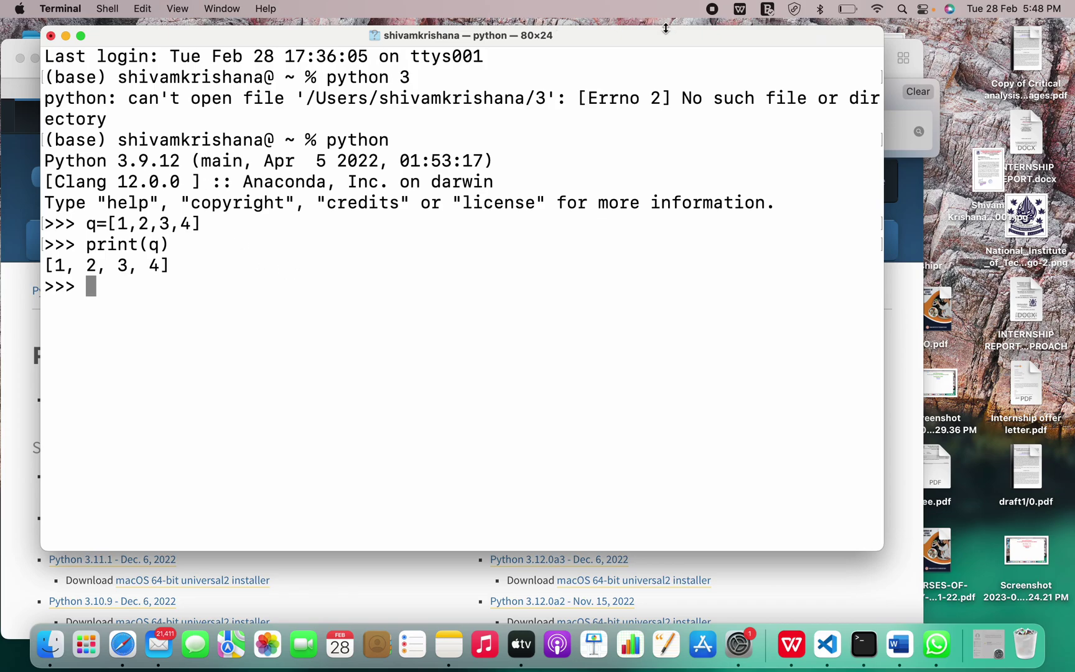
{"action": "left_click_drag", "start_coordinate": [665, 31], "coordinate": [669, 270]}
{"action": "left_click", "coordinate": [879, 84]}
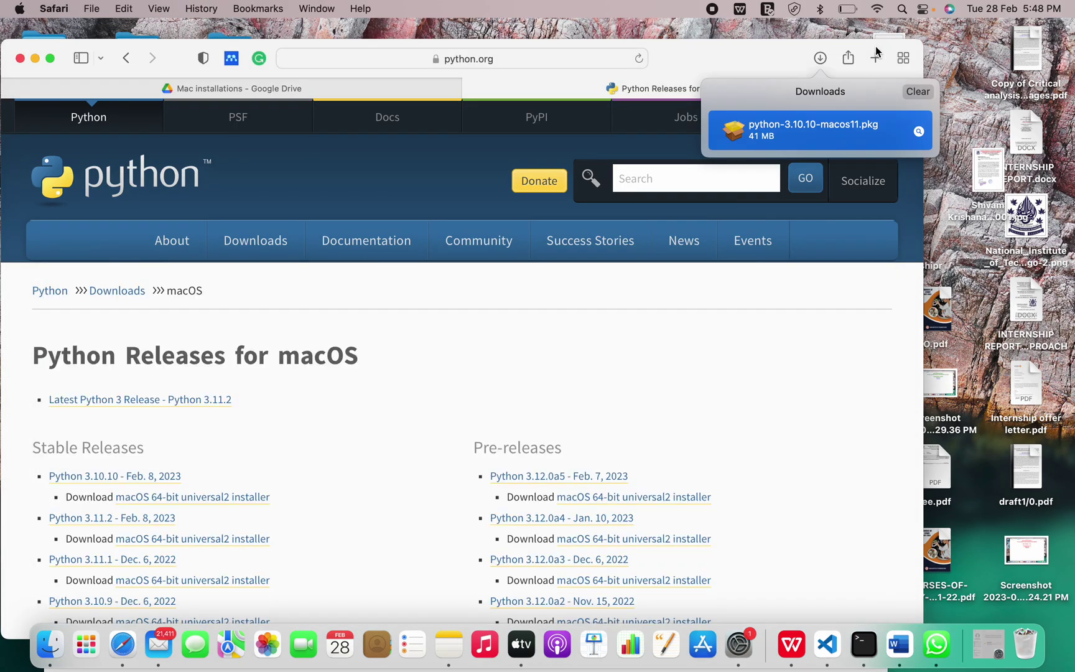
- In a new tab, go to the Homebrew site and search it for 'python' to reach its Python docs
{"action": "left_click", "coordinate": [875, 57]}
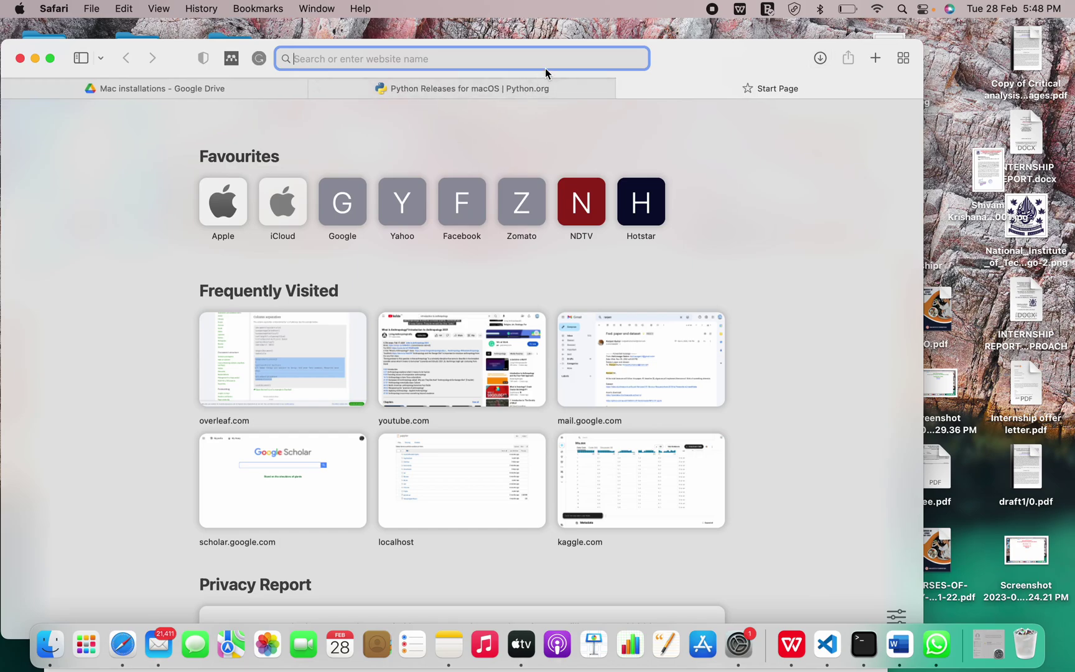
{"action": "type", "text": "homebrew"}
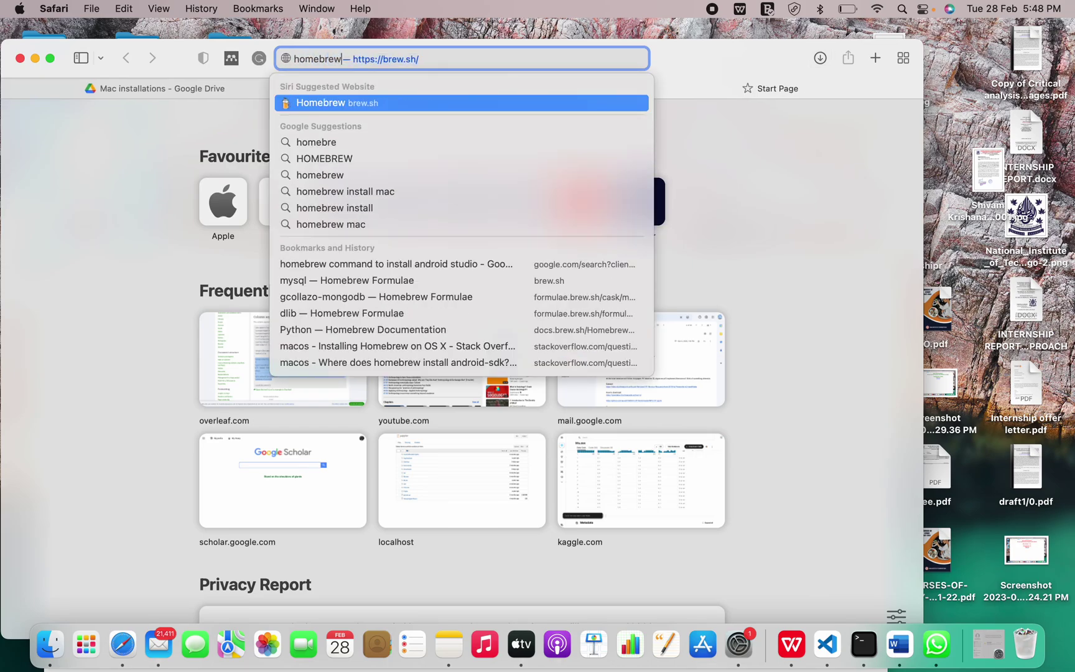
{"action": "key", "text": "Return"}
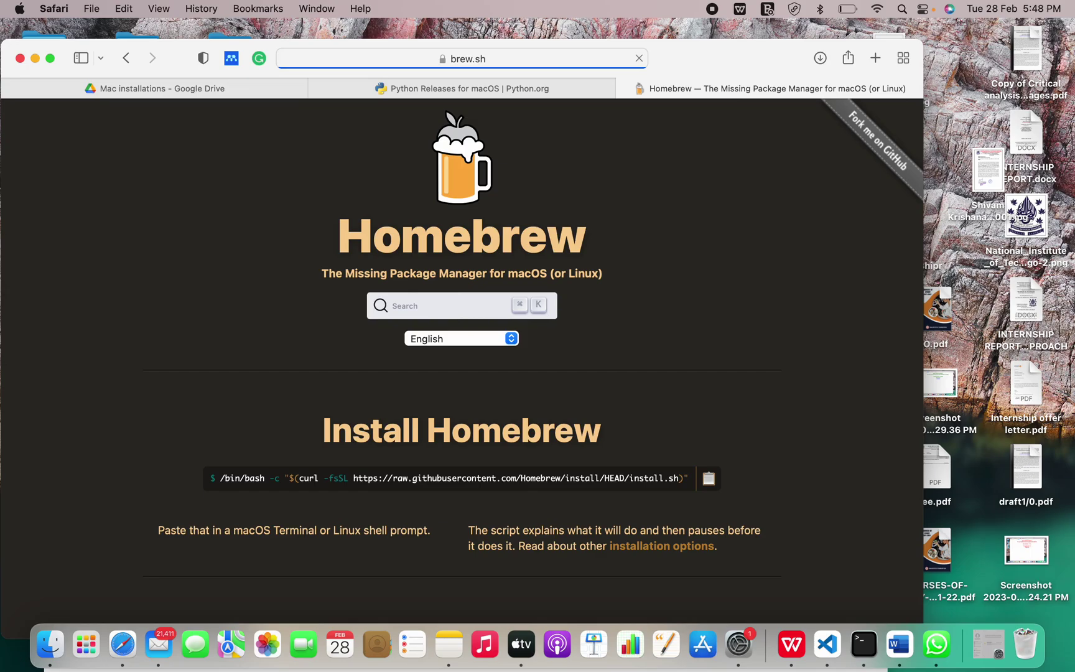
{"action": "left_click", "coordinate": [450, 314]}
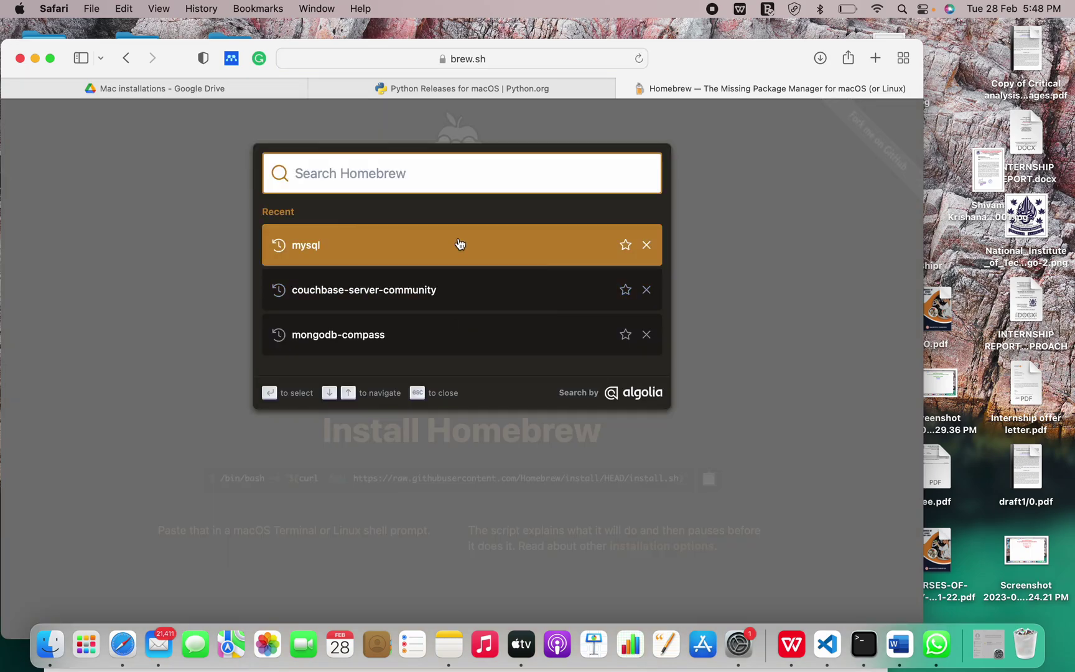
{"action": "type", "text": "python"}
{"action": "key", "text": "Return"}
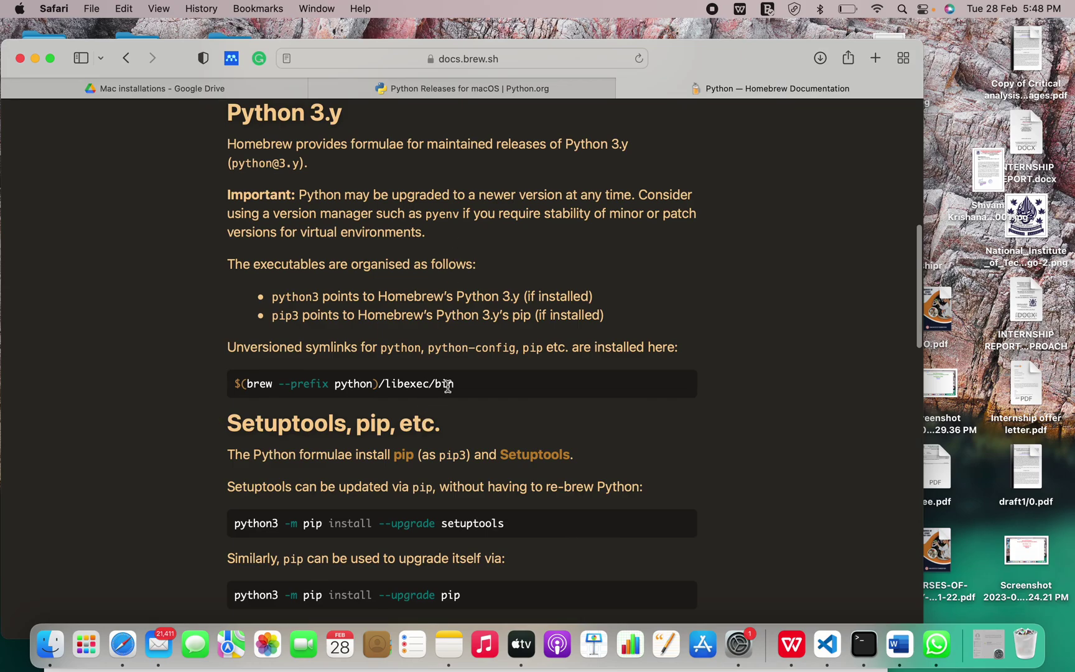
{"action": "scroll", "coordinate": [448, 384], "scroll_direction": "down", "scroll_amount": 5}
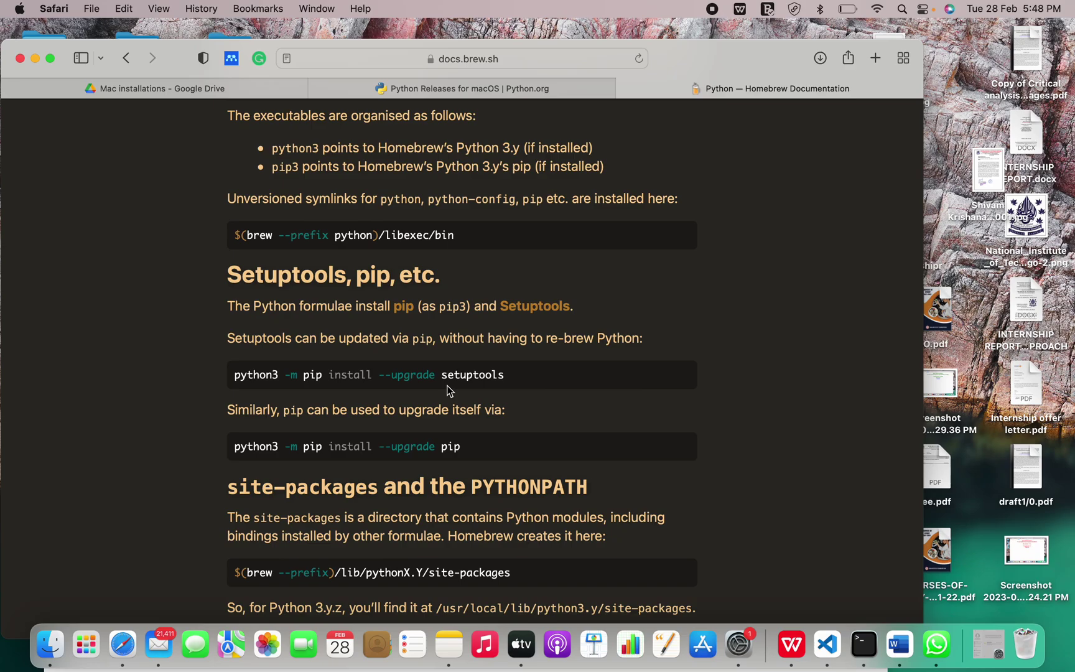
{"action": "scroll", "coordinate": [447, 386], "scroll_direction": "up", "scroll_amount": 15}
{"action": "scroll", "coordinate": [446, 385], "scroll_direction": "down", "scroll_amount": 15}
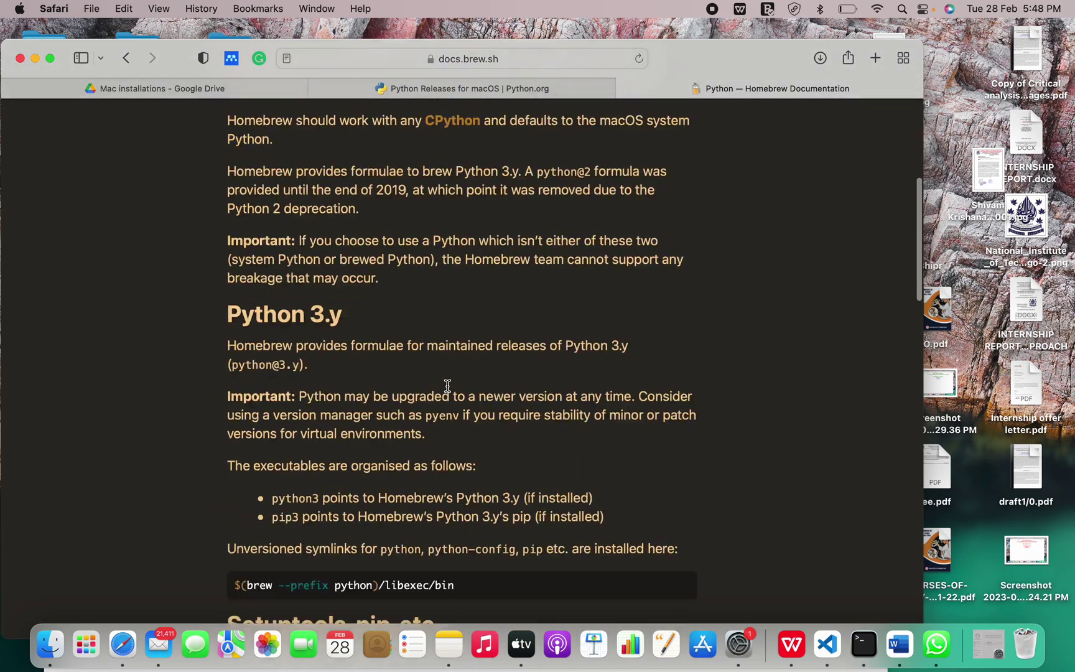
{"action": "scroll", "coordinate": [530, 366], "scroll_direction": "up", "scroll_amount": 15}
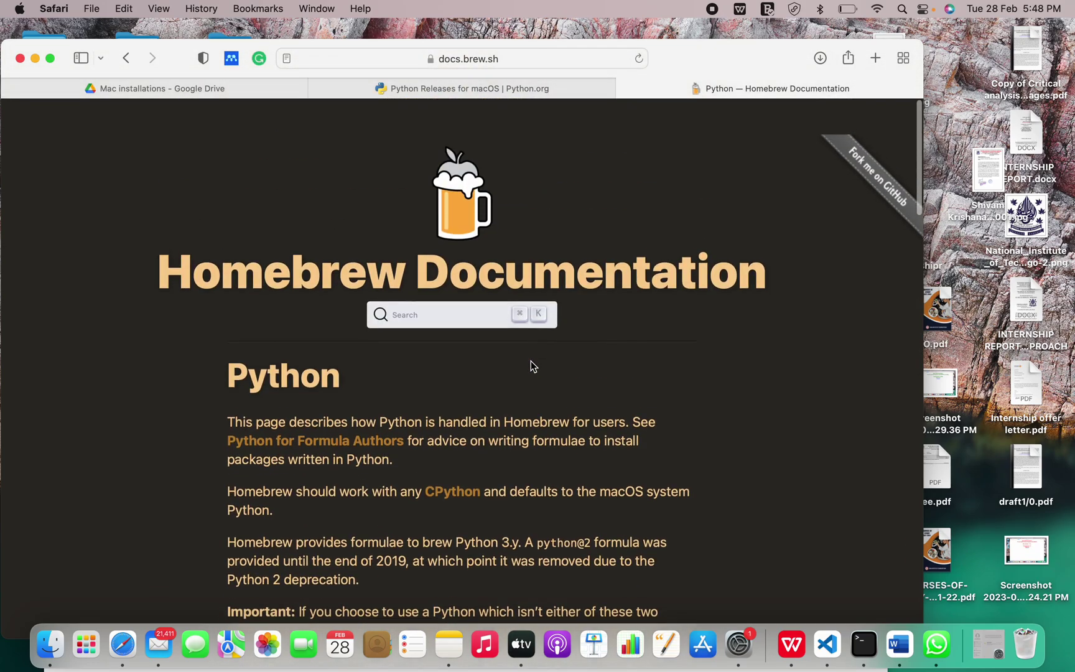
- Jump to the Python 3.y section of the docs and copy the $(brew --prefix python)/libexec/bin line
{"action": "left_click", "coordinate": [425, 278]}
{"action": "type", "text": "pip"}
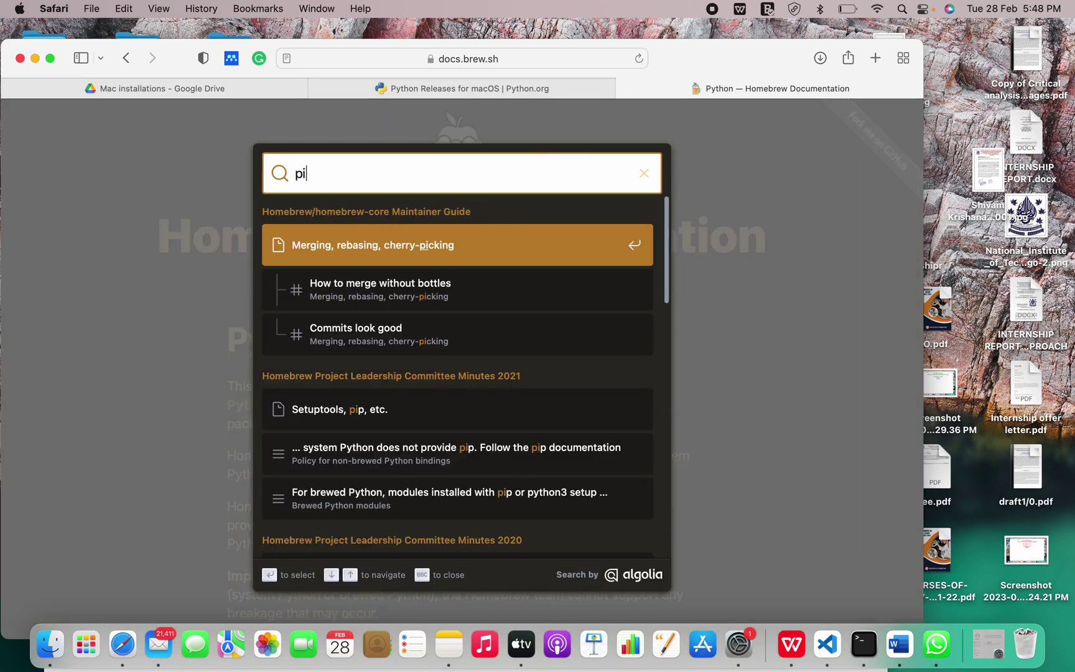
{"action": "key", "text": "BackSpace"}
{"action": "key", "text": "BackSpace"}
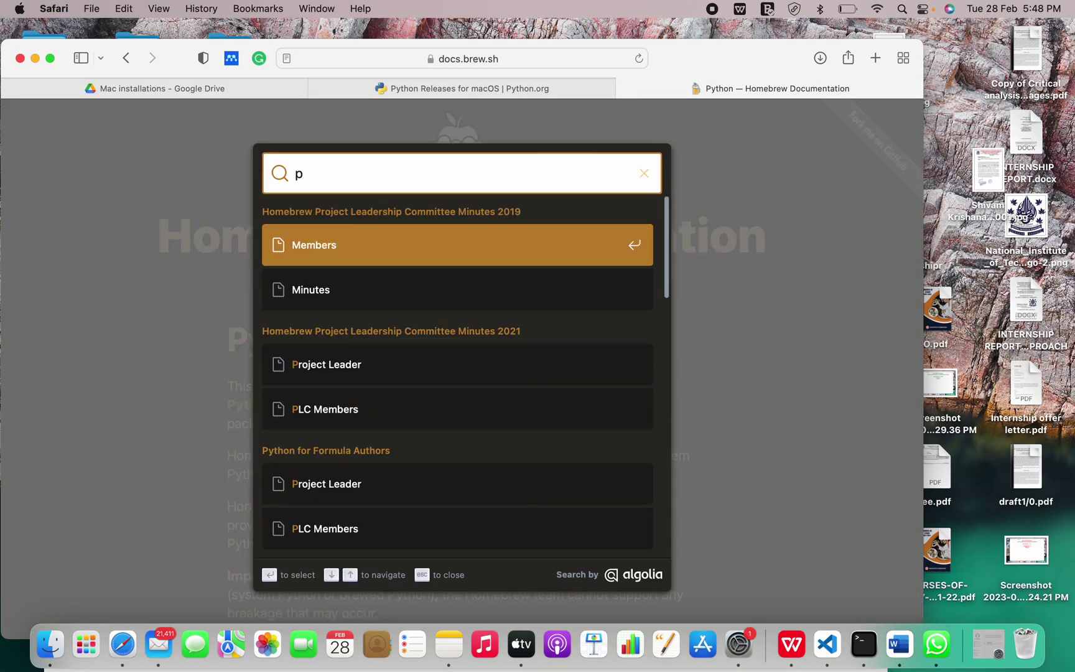
{"action": "type", "text": "ython"}
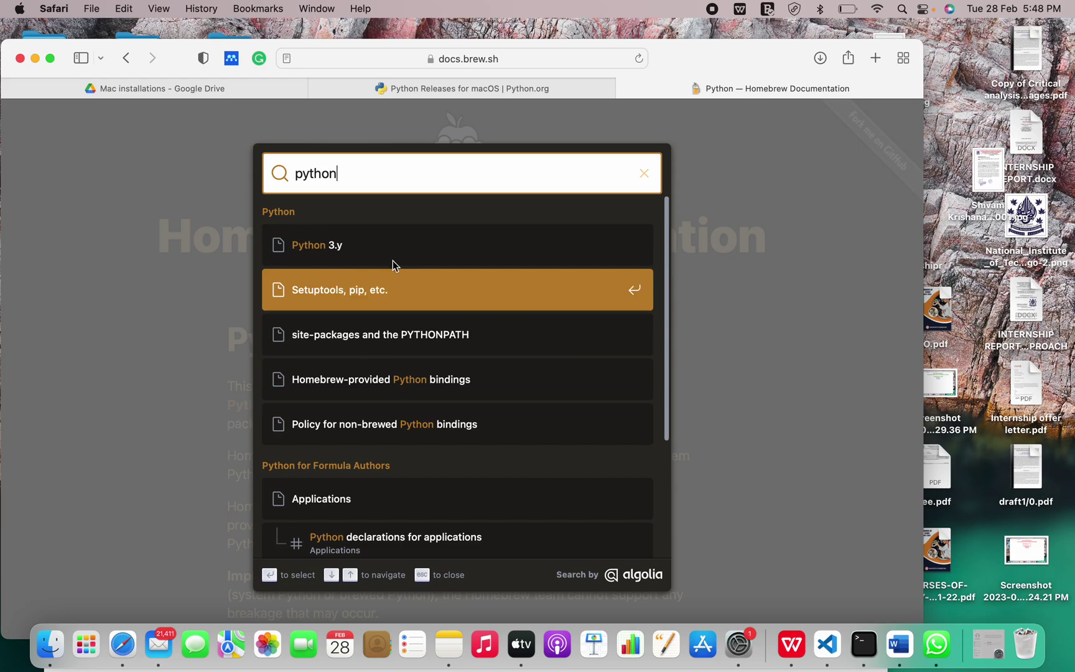
{"action": "left_click", "coordinate": [388, 244]}
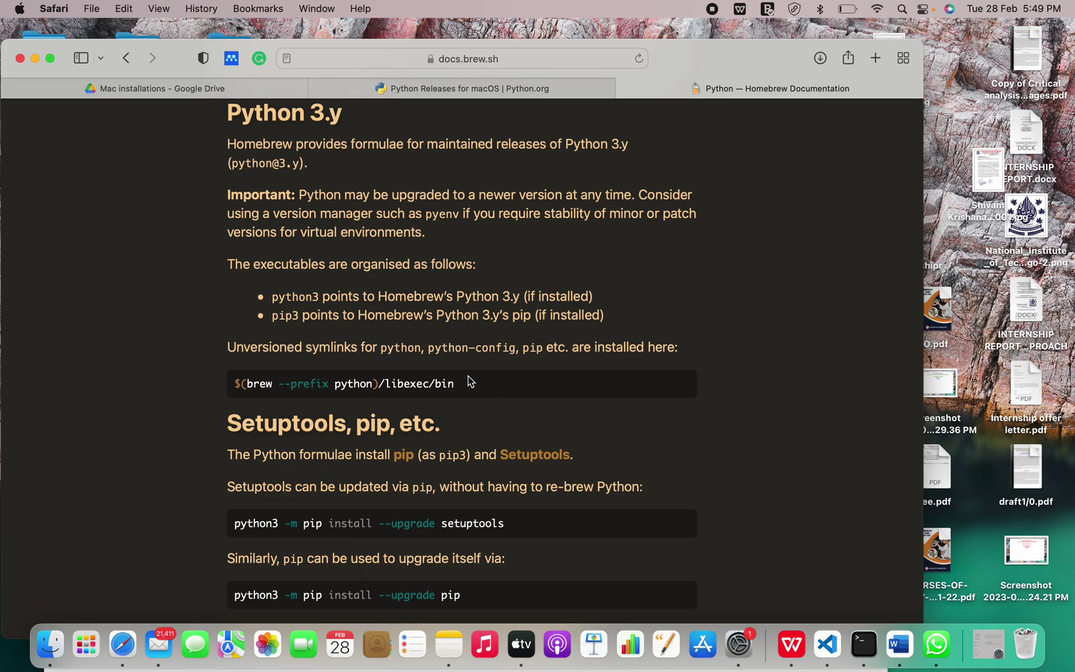
{"action": "left_click_drag", "start_coordinate": [454, 384], "coordinate": [227, 387]}
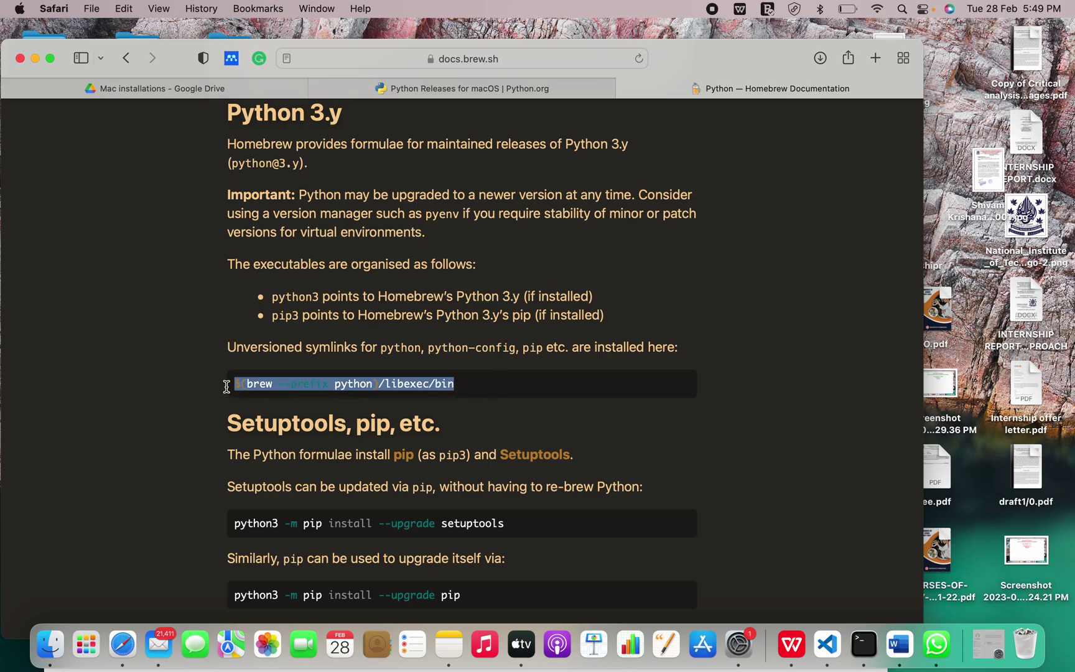
{"action": "key", "text": "super+c"}
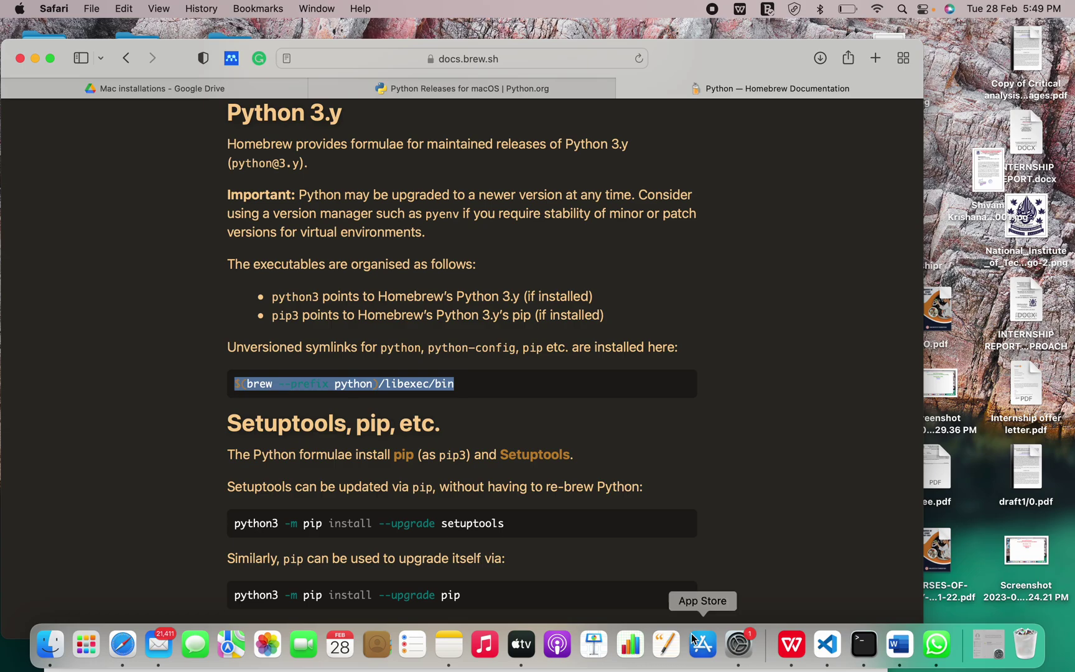
- Quit the Terminal Python interpreter with exit(), then return to the Homebrew docs in Safari
{"action": "left_click", "coordinate": [870, 652]}
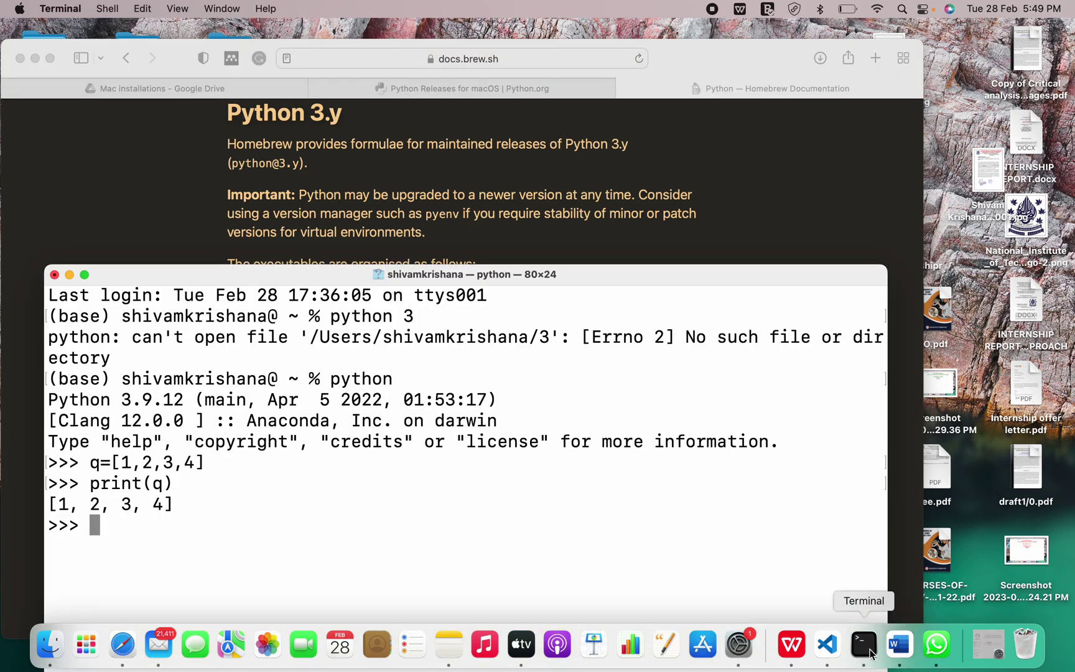
{"action": "type", "text": "exi"}
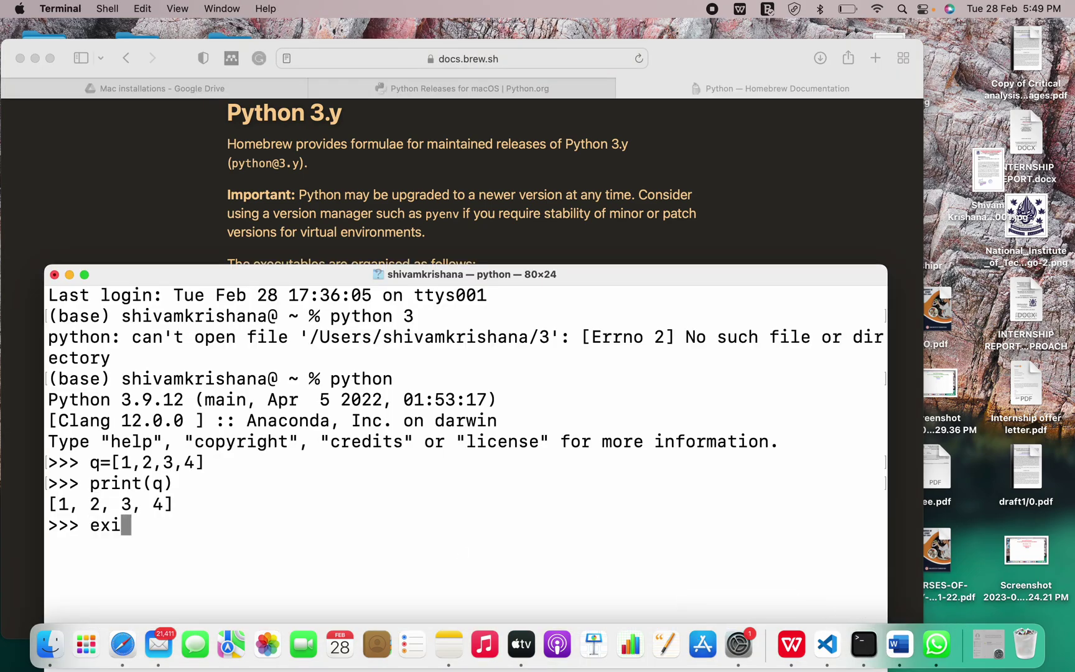
{"action": "type", "text": "t"}
{"action": "key", "text": "Return"}
{"action": "type", "text": "exit"}
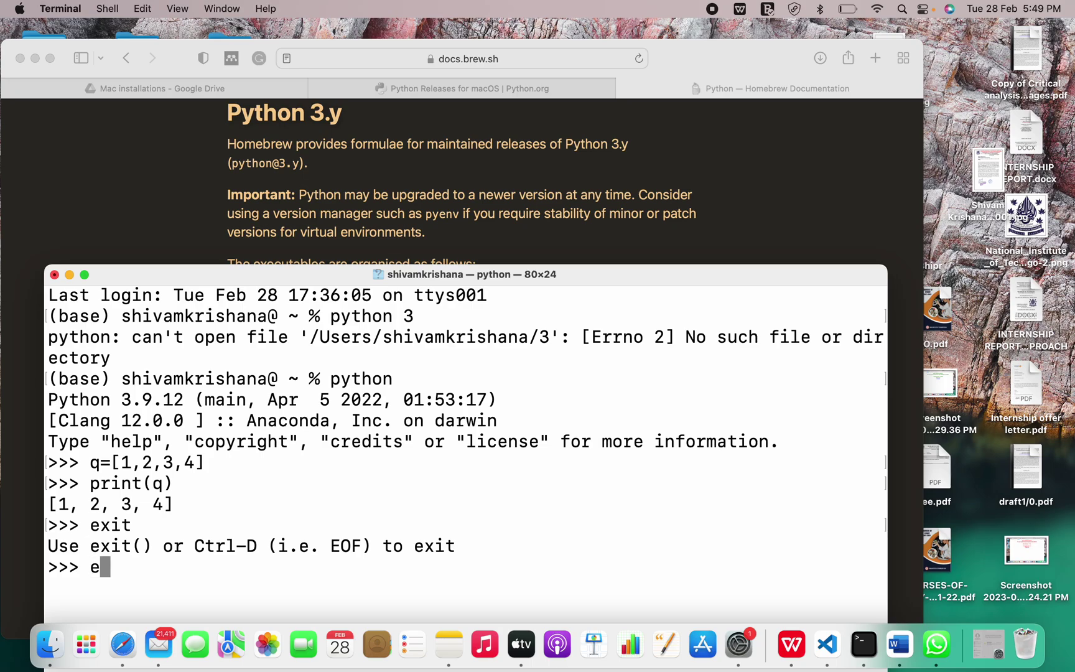
{"action": "key", "text": "Return"}
{"action": "type", "text": "()"}
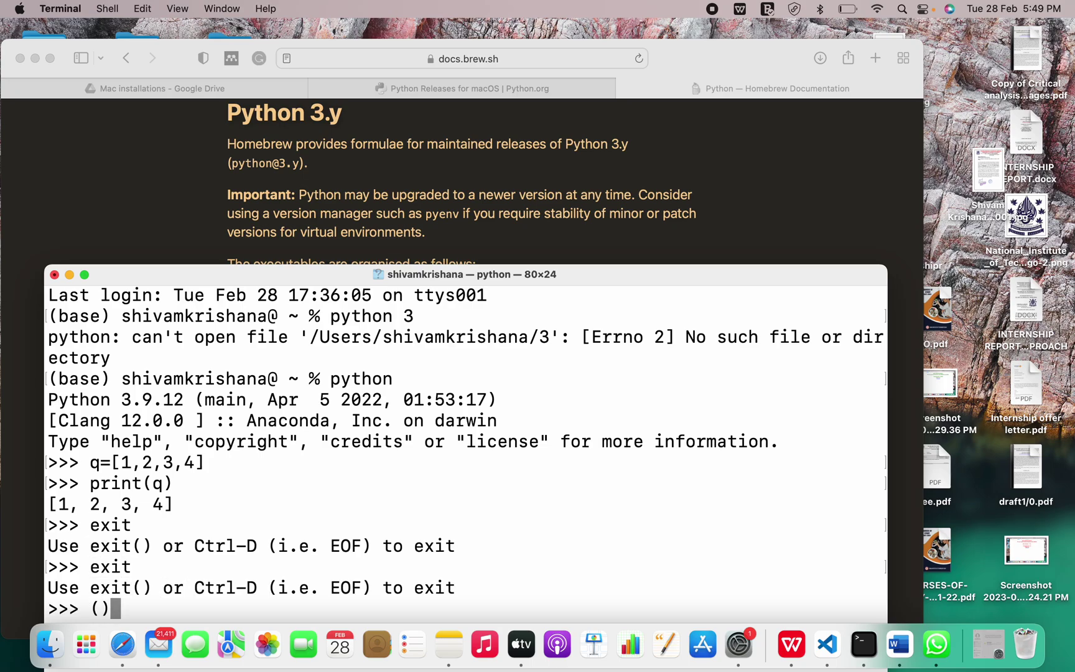
{"action": "key", "text": "BackSpace"}
{"action": "key", "text": "BackSpace"}
{"action": "type", "text": "exit()"}
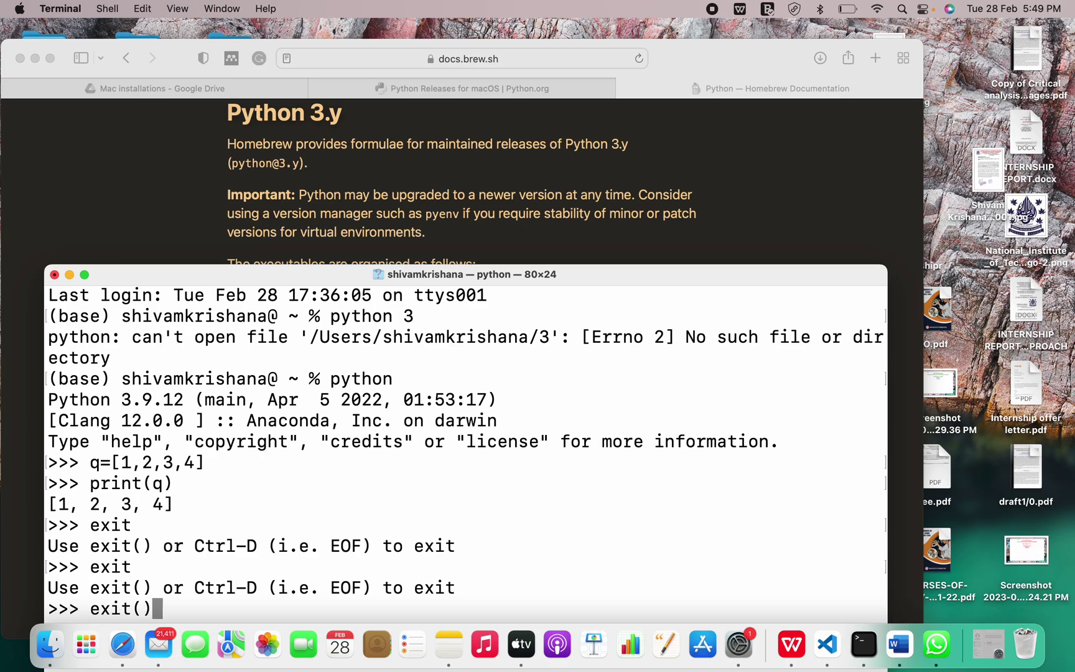
{"action": "key", "text": "Return"}
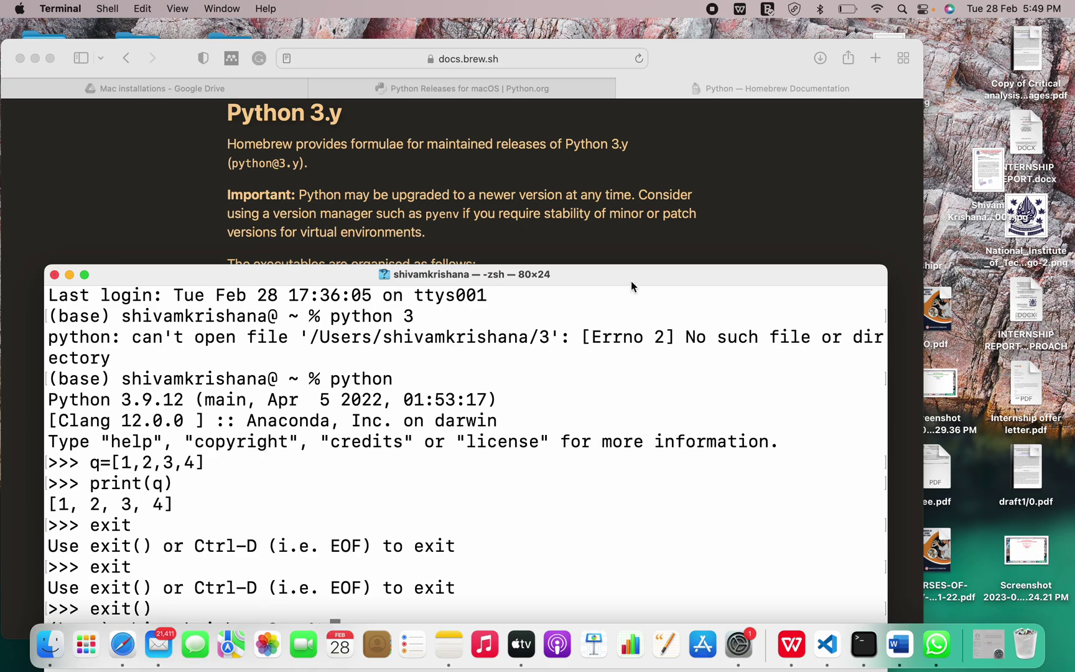
{"action": "left_click", "coordinate": [762, 157]}
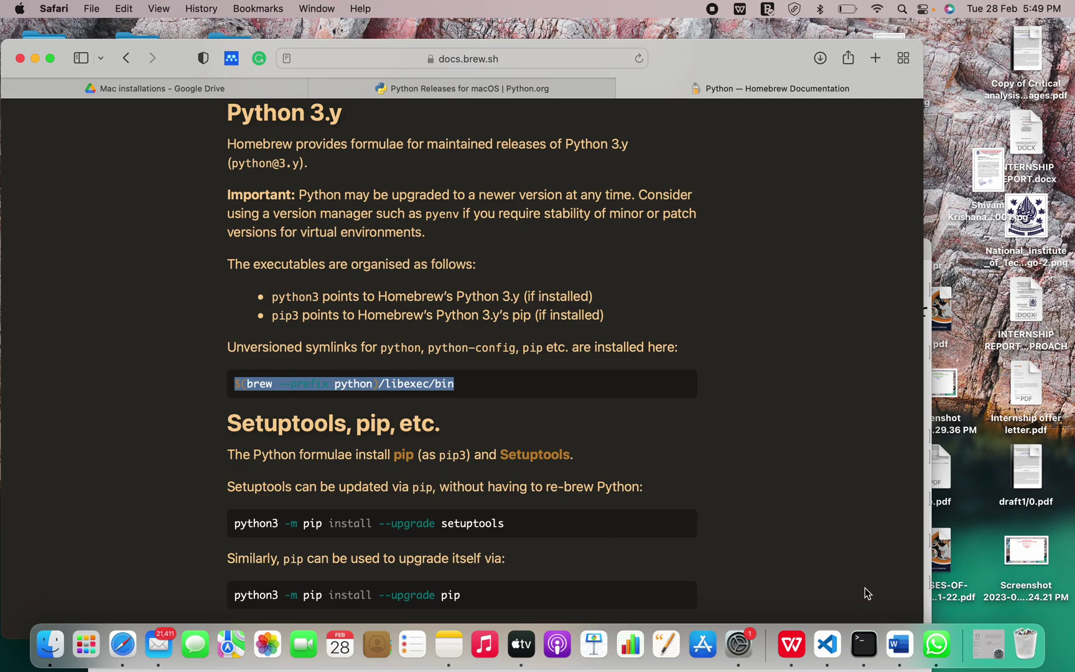
- Paste and run $(brew --prefix python)/libexec/bin in Terminal, getting permission denied, then scroll the Homebrew docs
{"action": "left_click", "coordinate": [863, 644]}
{"action": "key", "text": "super+v"}
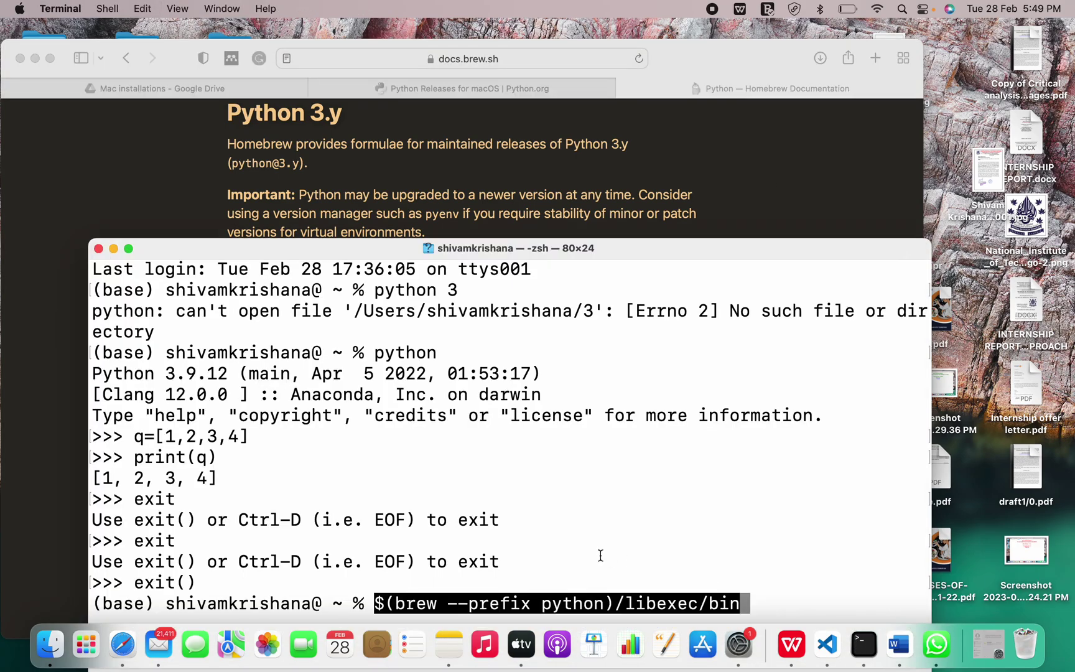
{"action": "key", "text": "Return"}
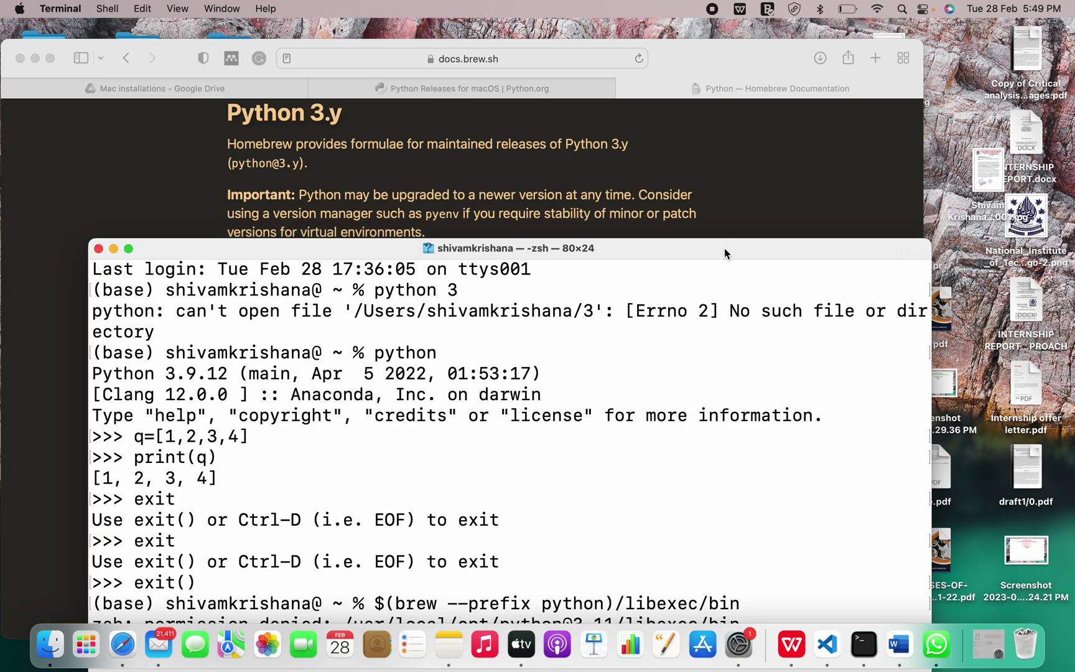
{"action": "left_click_drag", "start_coordinate": [724, 248], "coordinate": [757, 157]}
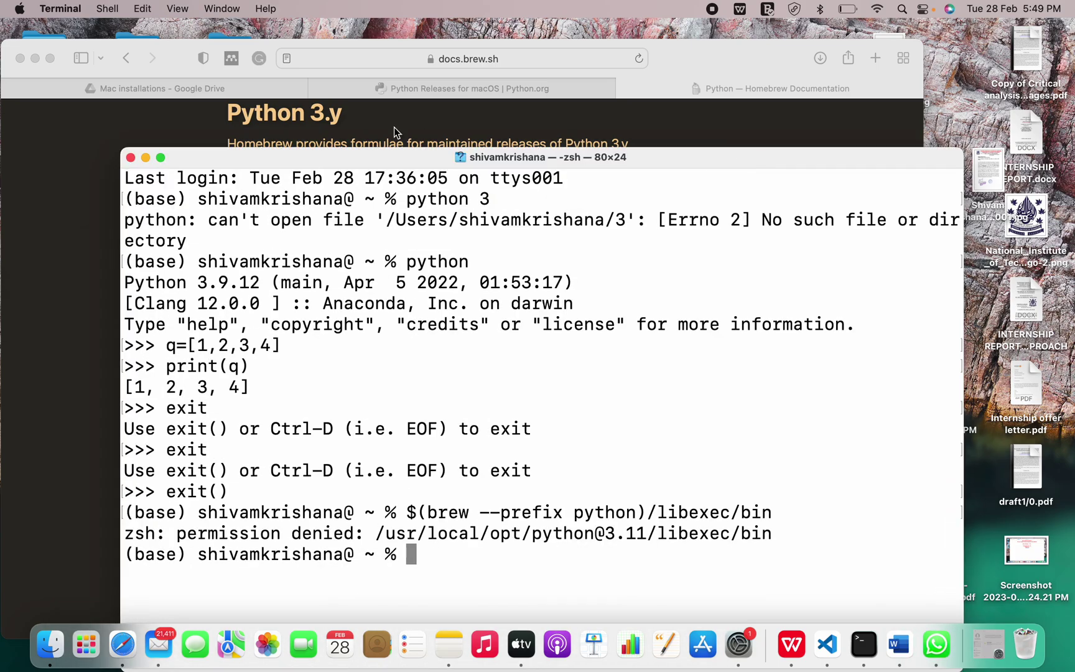
{"action": "left_click", "coordinate": [108, 138]}
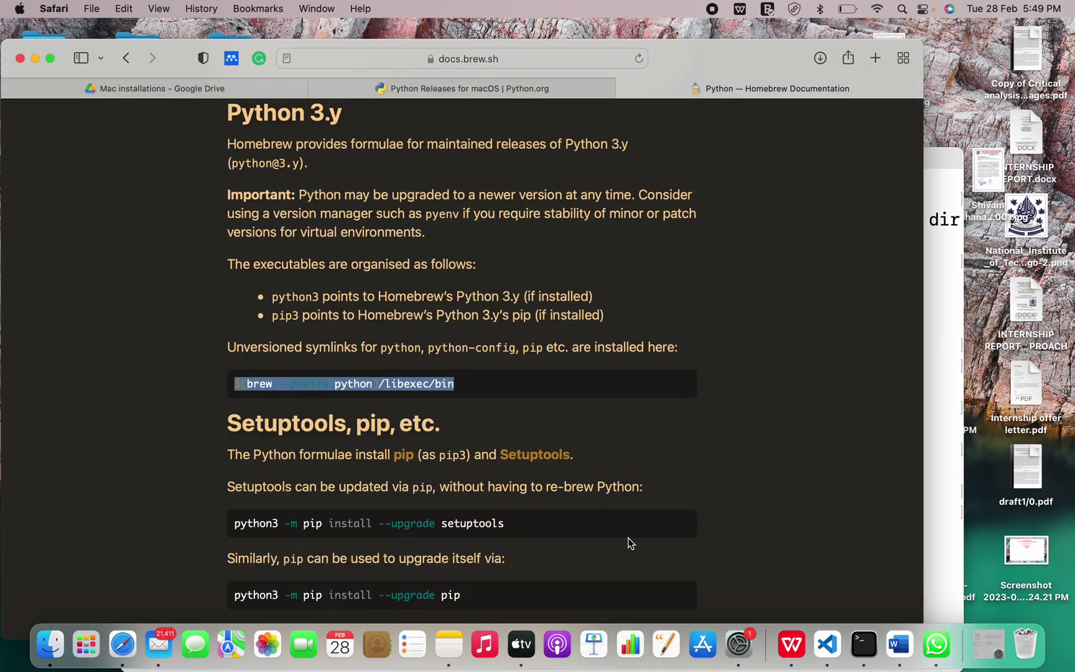
{"action": "scroll", "coordinate": [629, 538], "scroll_direction": "down", "scroll_amount": 3}
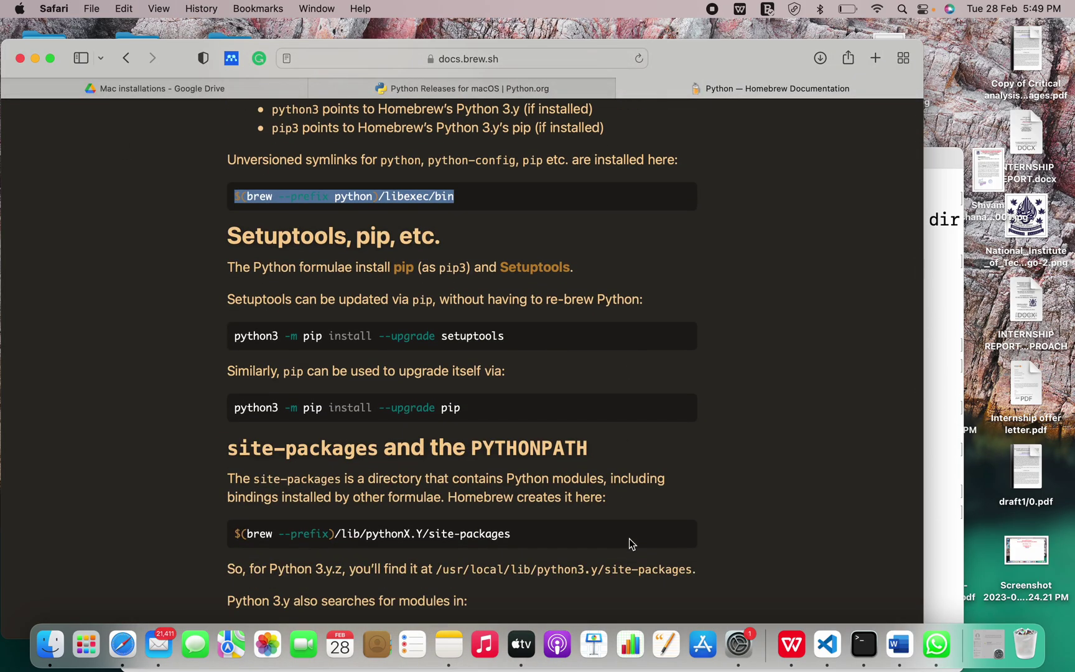
{"action": "scroll", "coordinate": [629, 538], "scroll_direction": "down", "scroll_amount": 4}
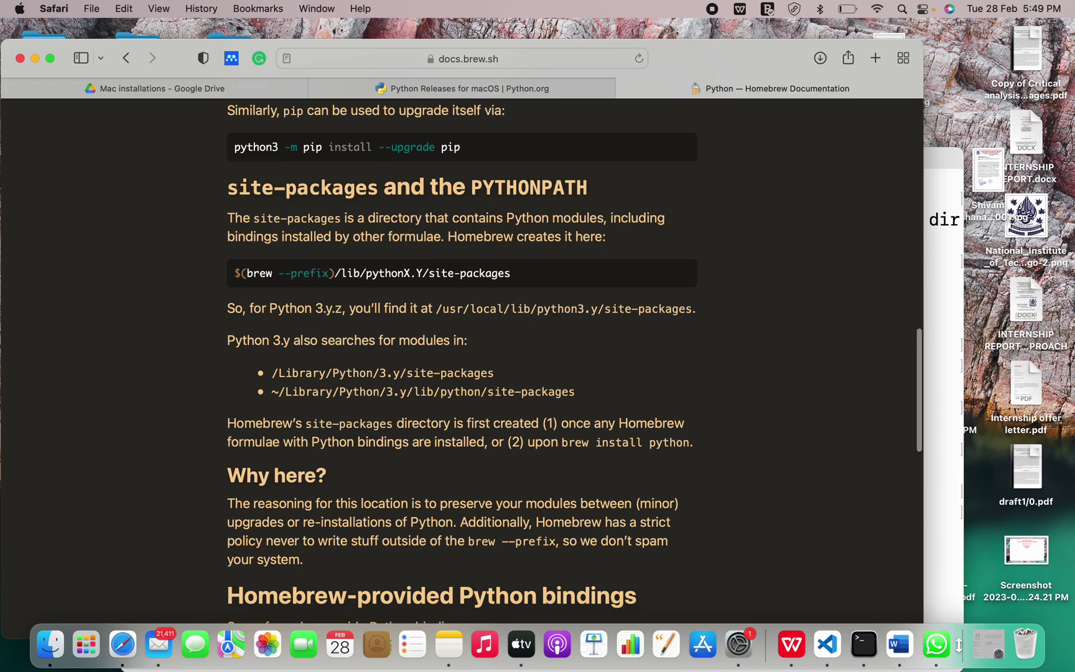
- Run 'pip install python' in Terminal, which fails with 'No matching distribution found for python'
{"action": "left_click", "coordinate": [863, 643]}
{"action": "type", "text": "pip "}
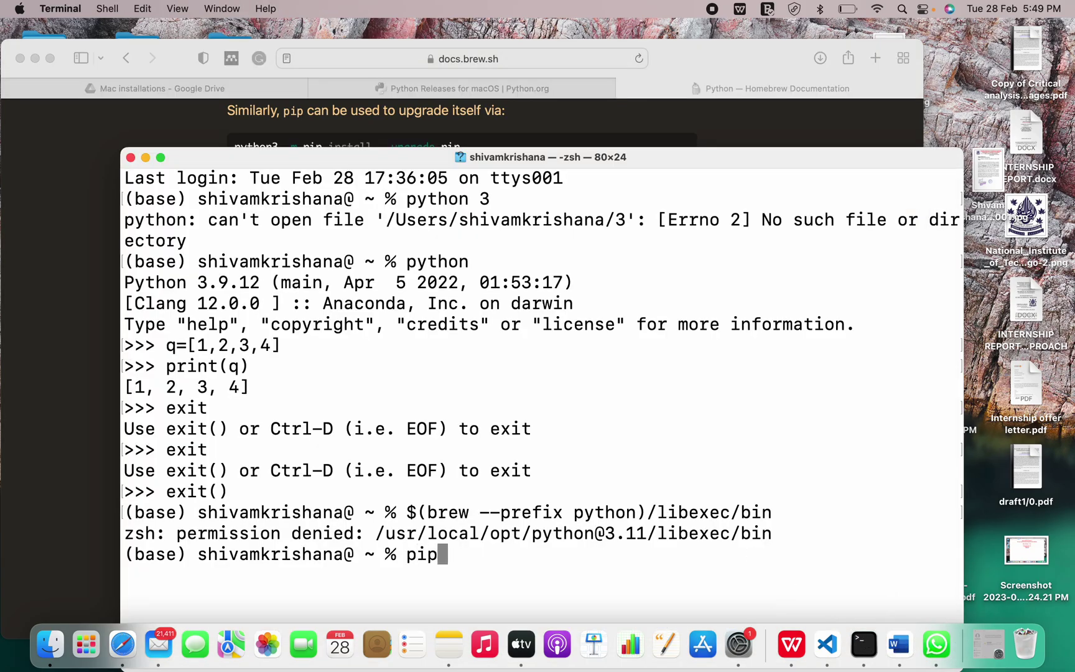
{"action": "type", "text": "install p"}
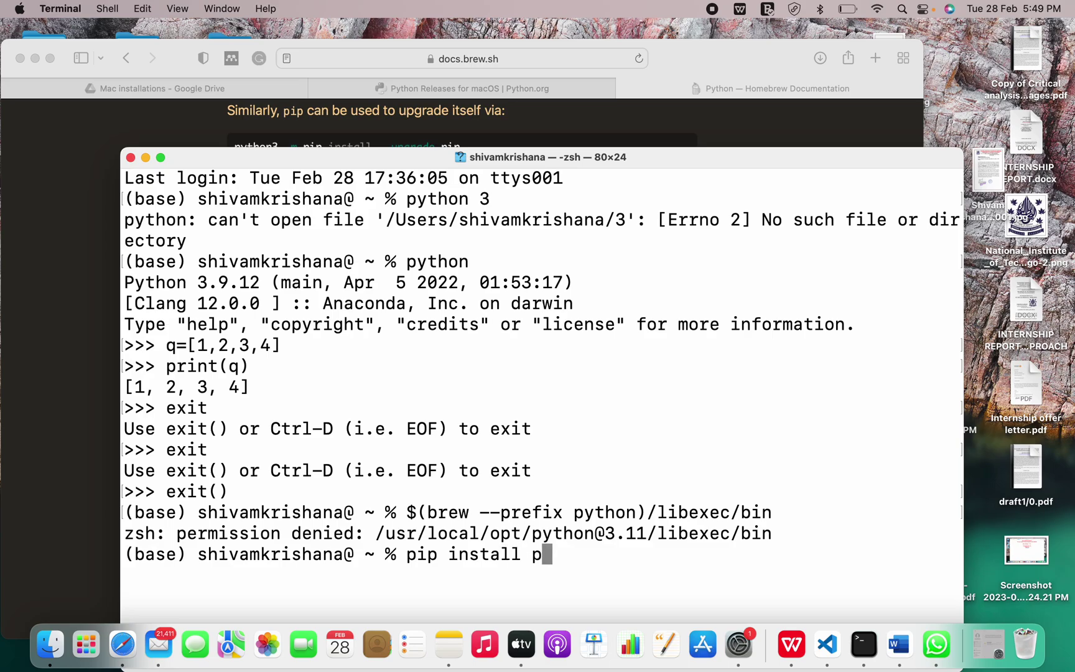
{"action": "type", "text": "ython'"}
{"action": "key", "text": "BackSpace"}
{"action": "key", "text": "Return"}
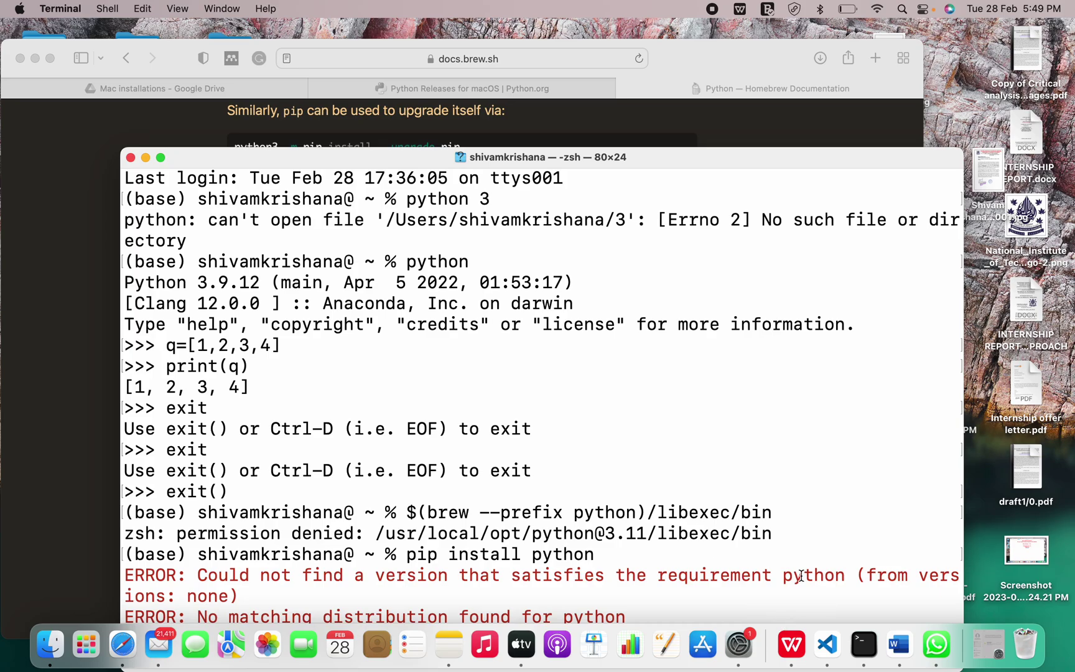
{"action": "left_click_drag", "start_coordinate": [786, 162], "coordinate": [829, 34]}
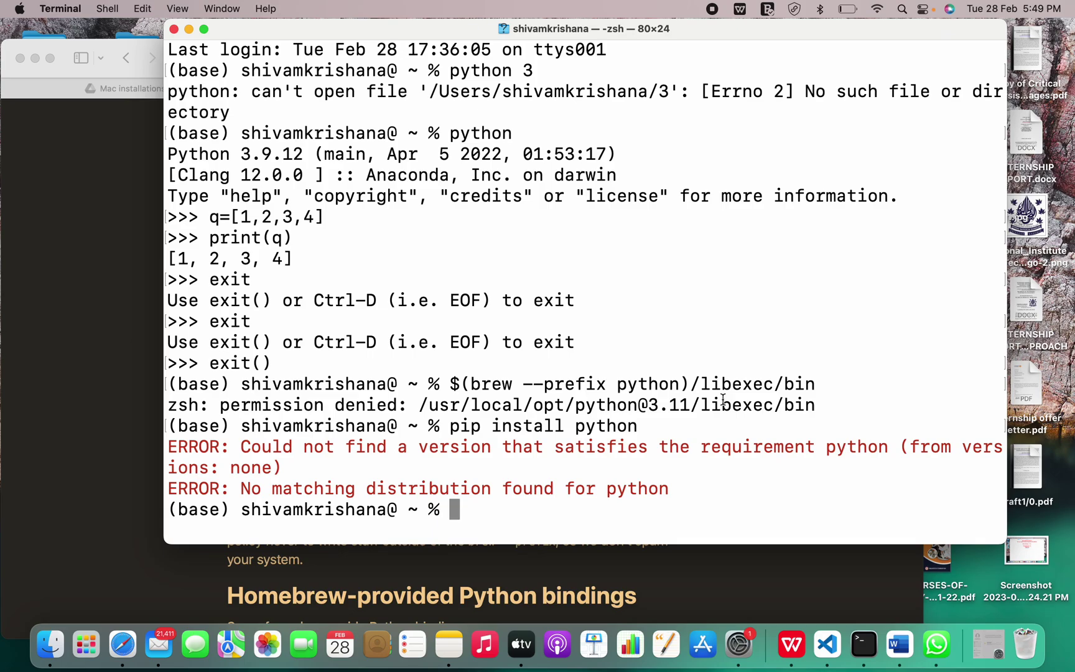
- After glancing at the Homebrew docs and pip error, return to Python Releases for macOS showing 3.11.2
{"action": "left_click", "coordinate": [732, 584]}
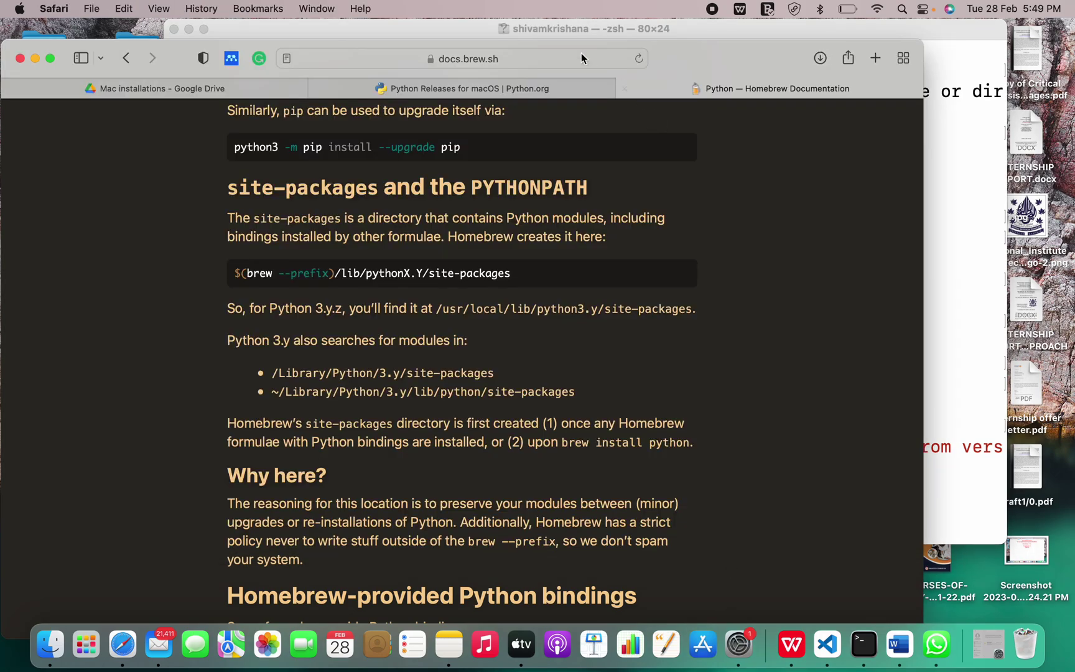
{"action": "left_click", "coordinate": [507, 87]}
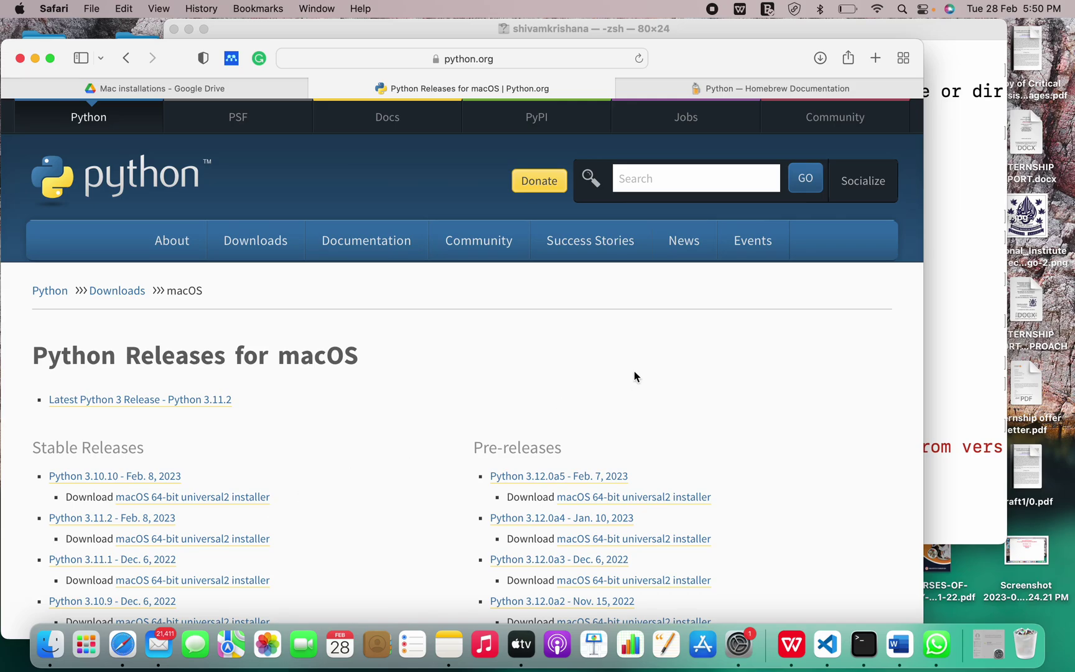
{"action": "left_click", "coordinate": [984, 440]}
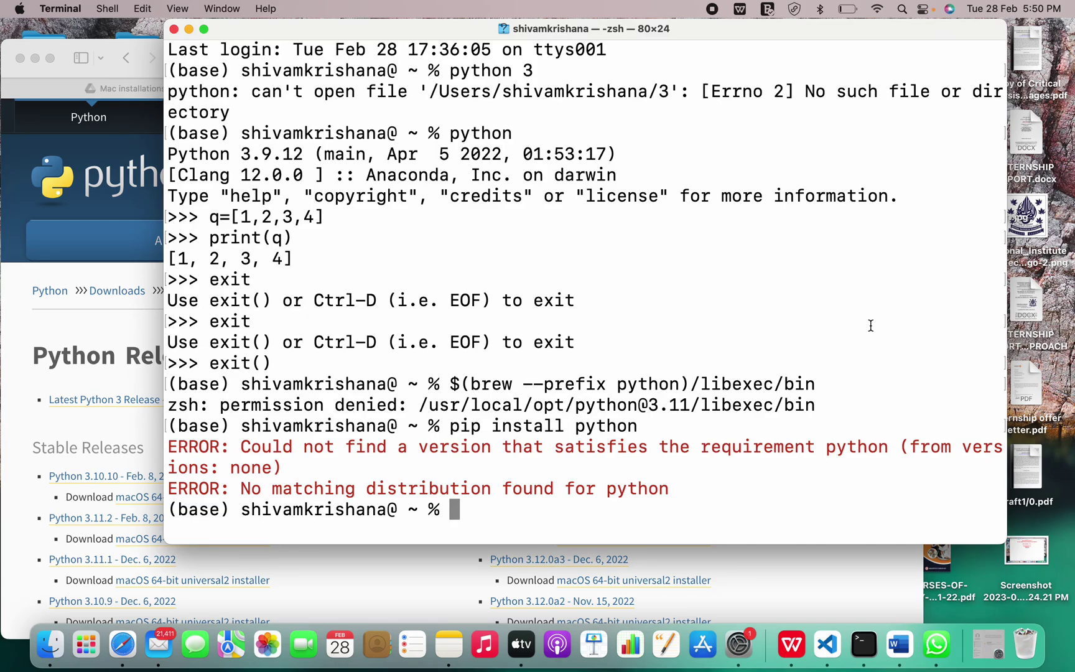
{"action": "left_click", "coordinate": [116, 336]}
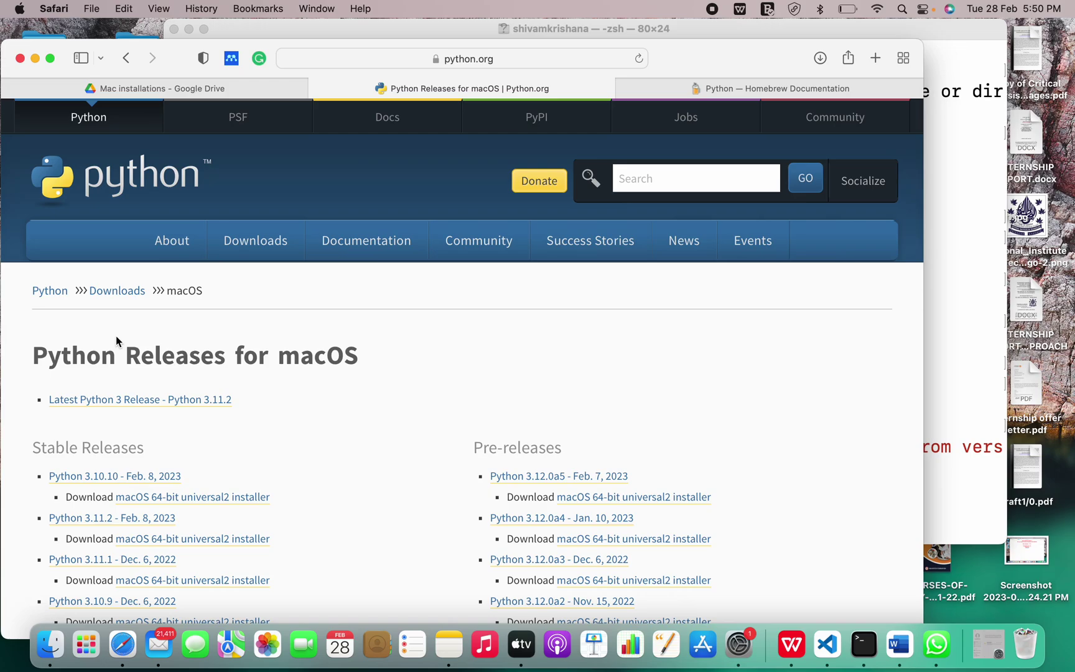
{"action": "scroll", "coordinate": [116, 337], "scroll_direction": "down", "scroll_amount": 6}
{"action": "scroll", "coordinate": [116, 341], "scroll_direction": "up", "scroll_amount": 6}
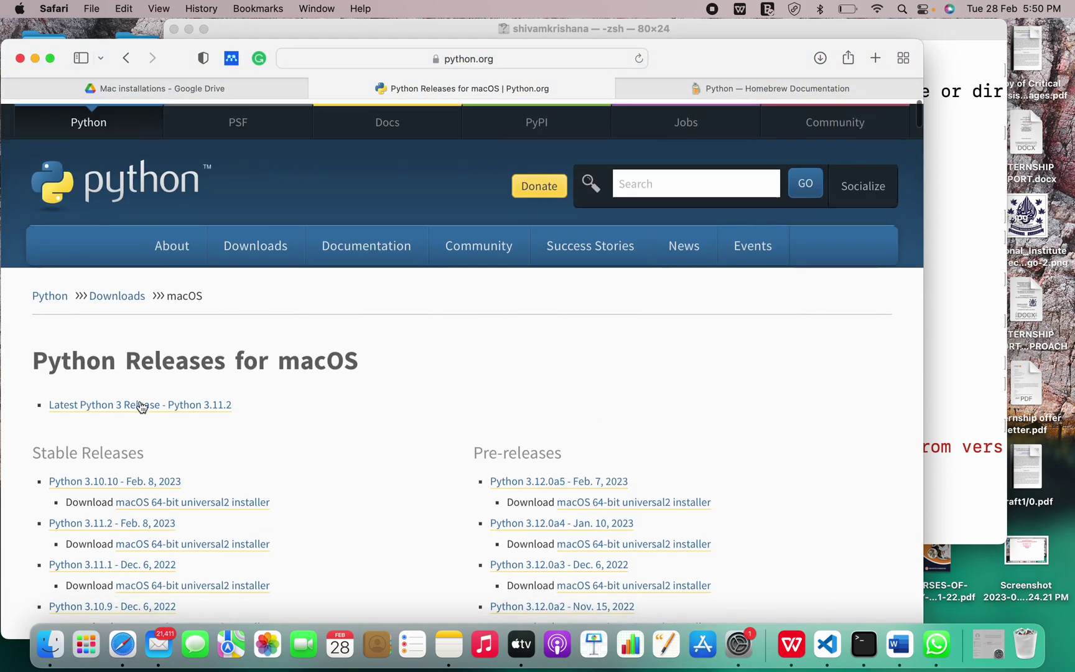